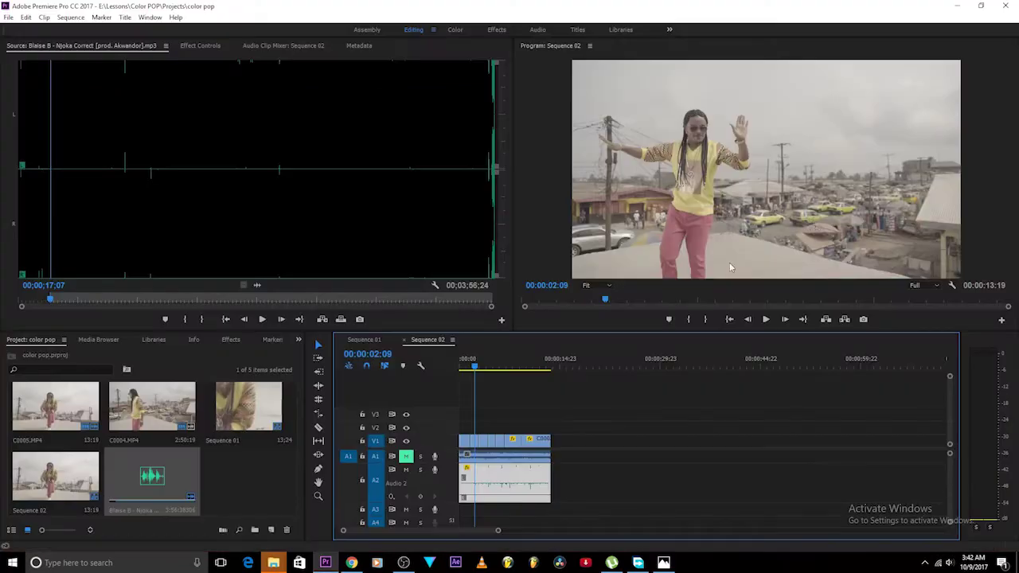
# - Scrub through the opening shots of Sequence 02 and view the reference screenshot asking how to pop colors
pyautogui.moveTo(467, 359); pyautogui.dragTo(438, 370)
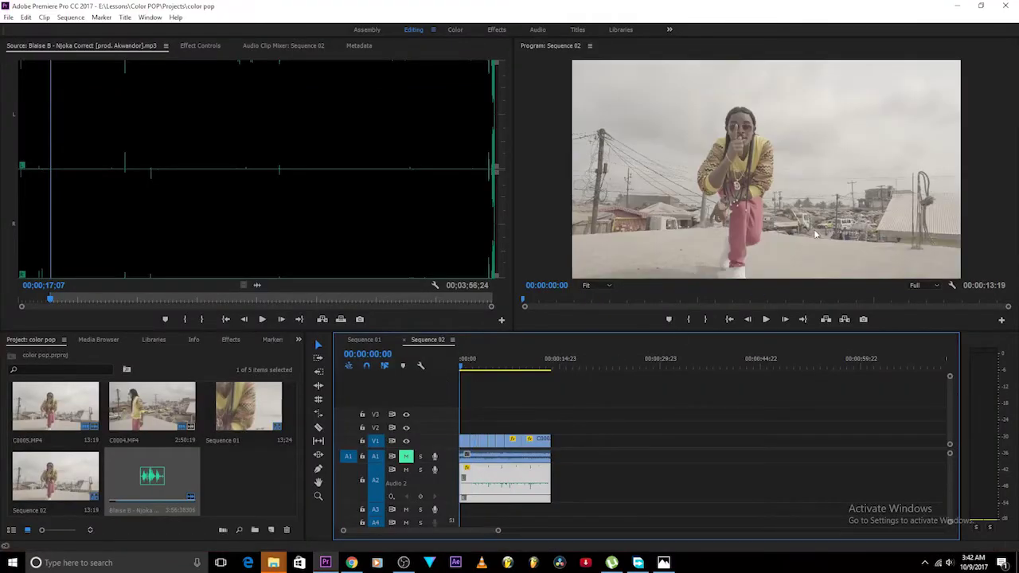
pyautogui.click(473, 362)
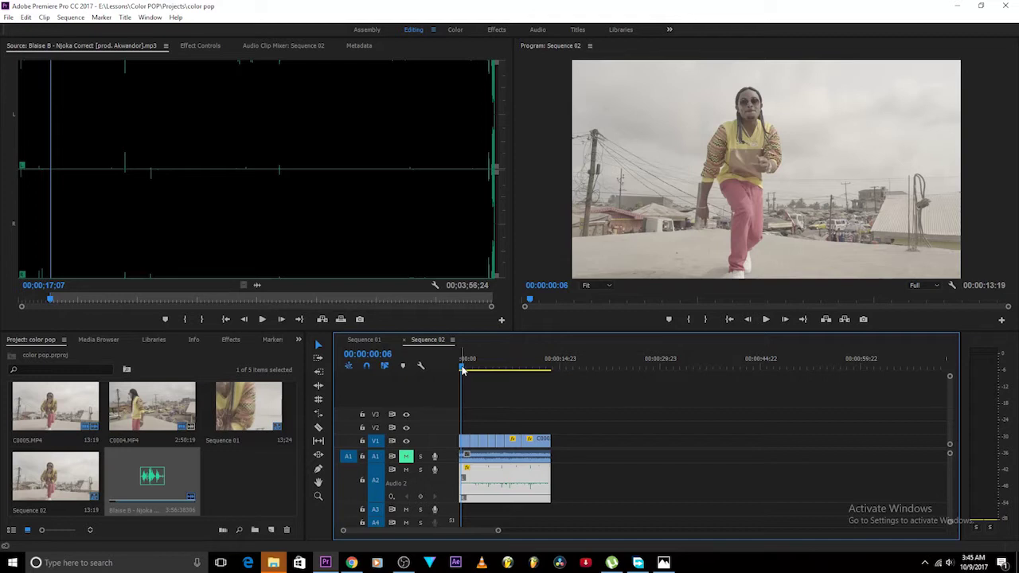
pyautogui.click(668, 562)
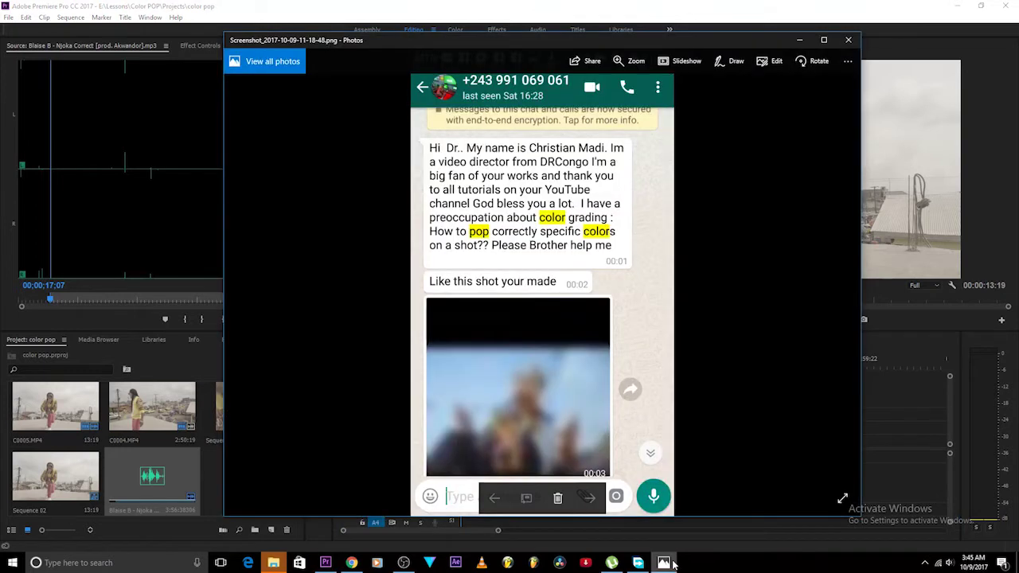
pyautogui.click(665, 562)
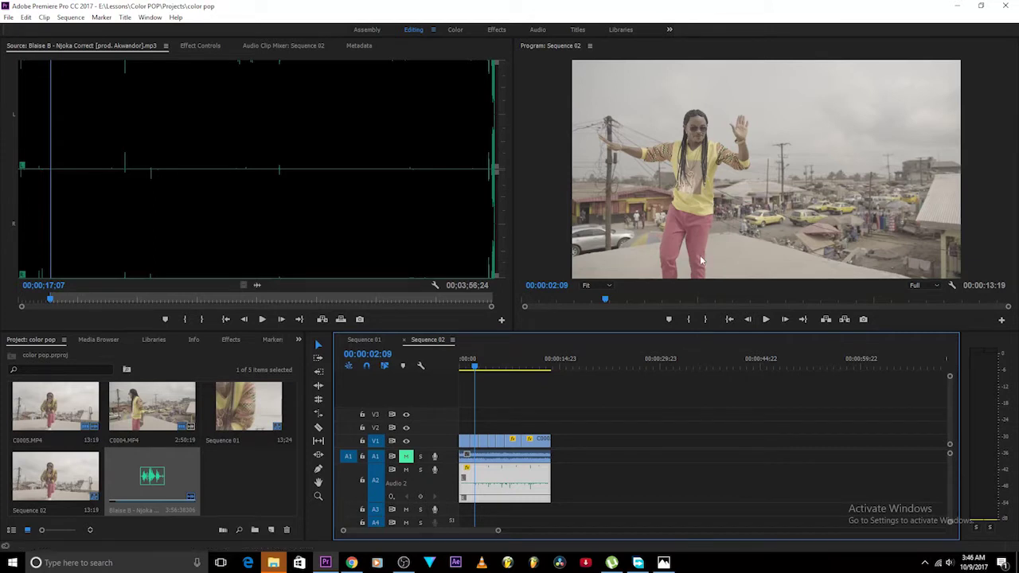
# - Play Sequence 02 from the beginning and scrub through its early shots to examine their ungraded colors
pyautogui.moveTo(482, 358); pyautogui.dragTo(453, 375)
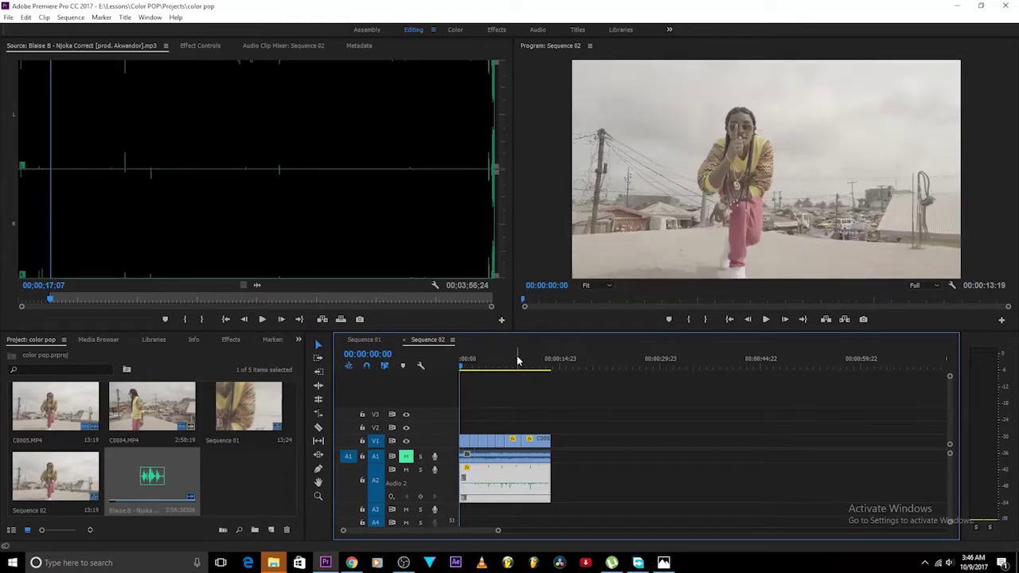
pyautogui.press('space')
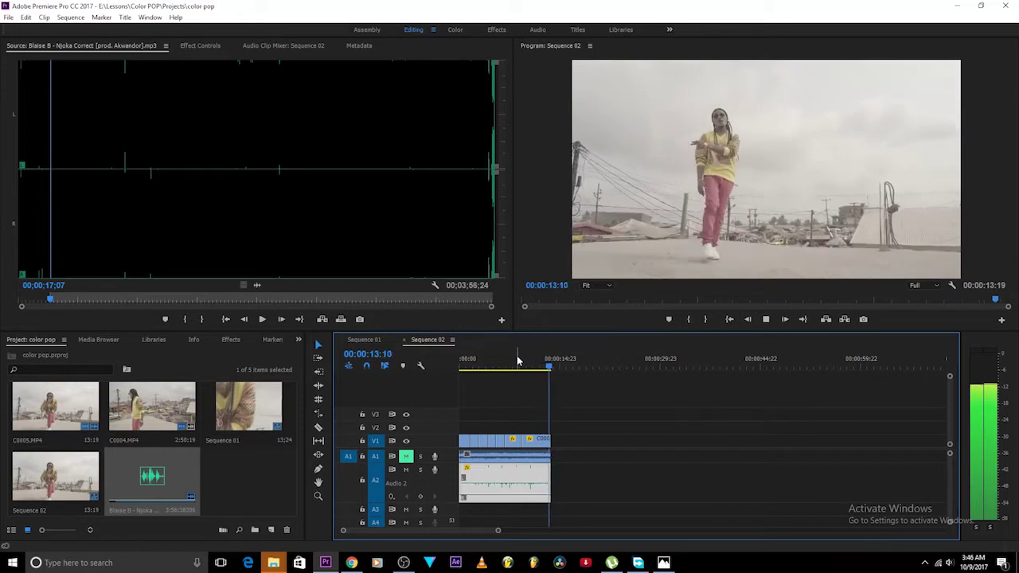
pyautogui.click(517, 361)
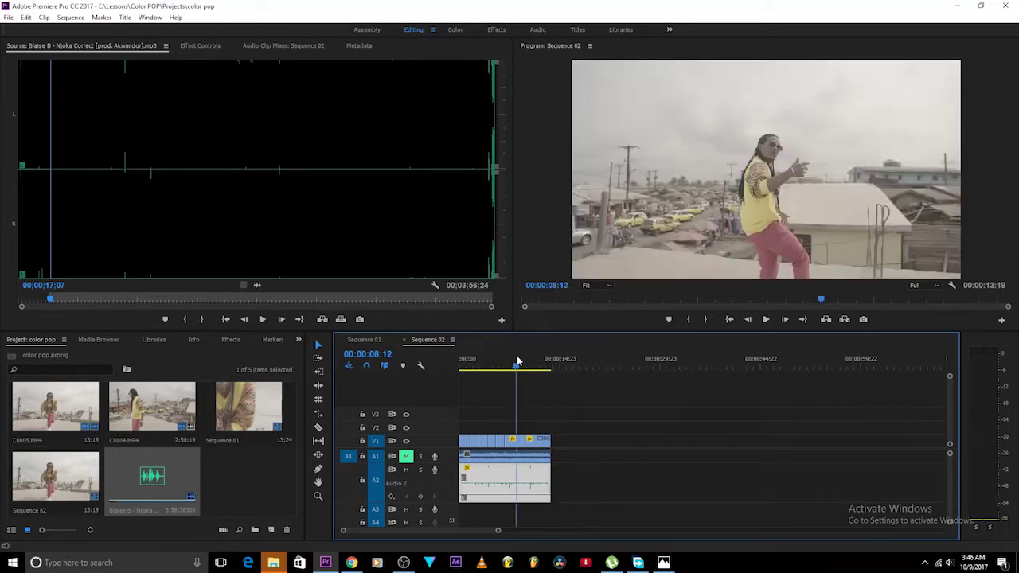
pyautogui.click(487, 364)
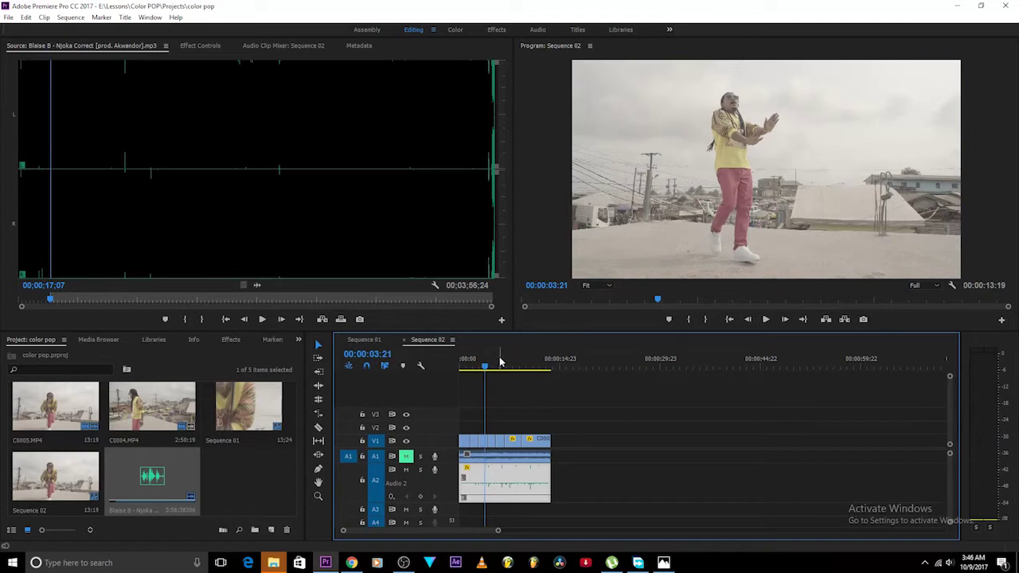
pyautogui.click(481, 359)
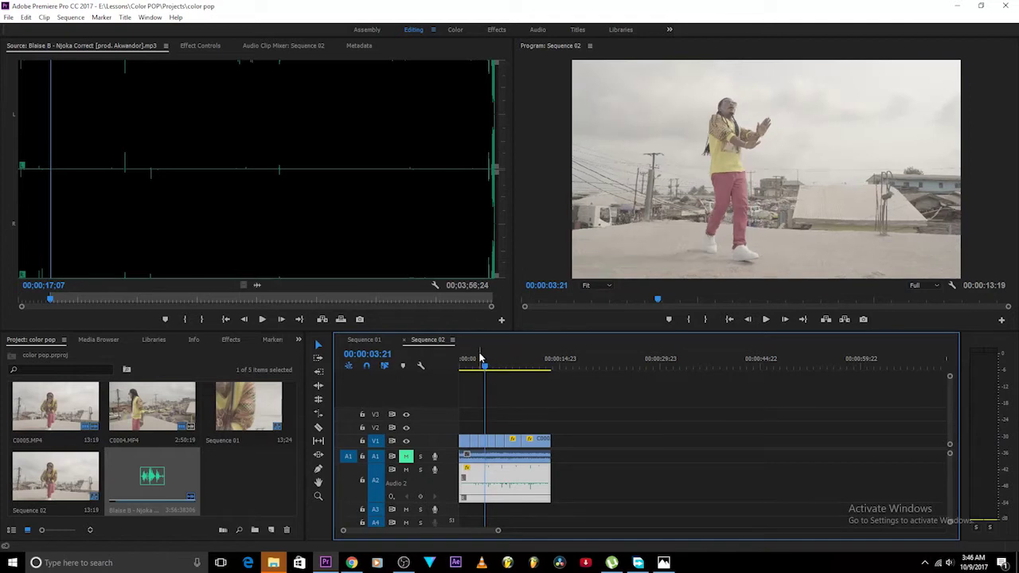
pyautogui.click(481, 359)
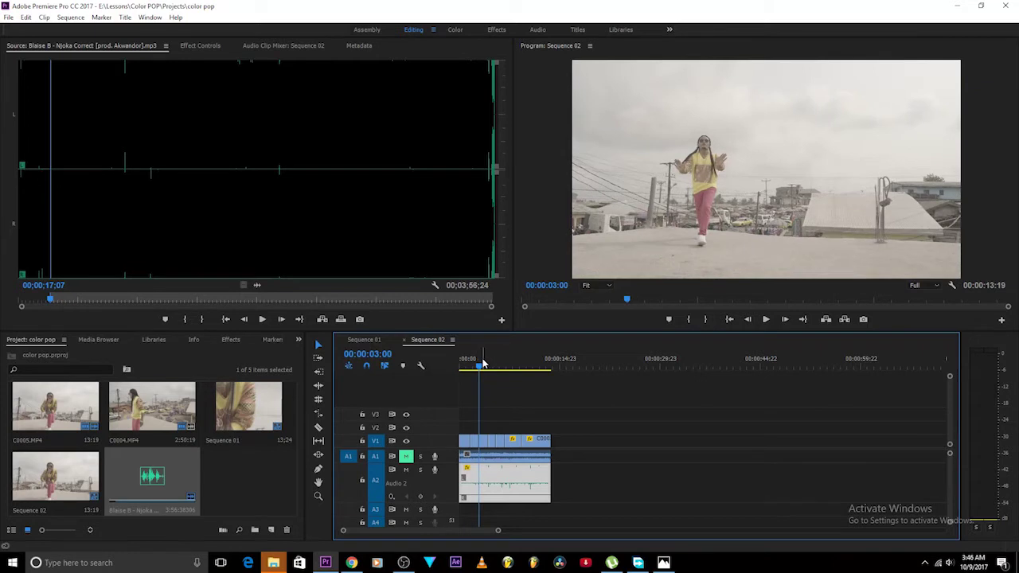
pyautogui.moveTo(482, 362); pyautogui.dragTo(486, 364)
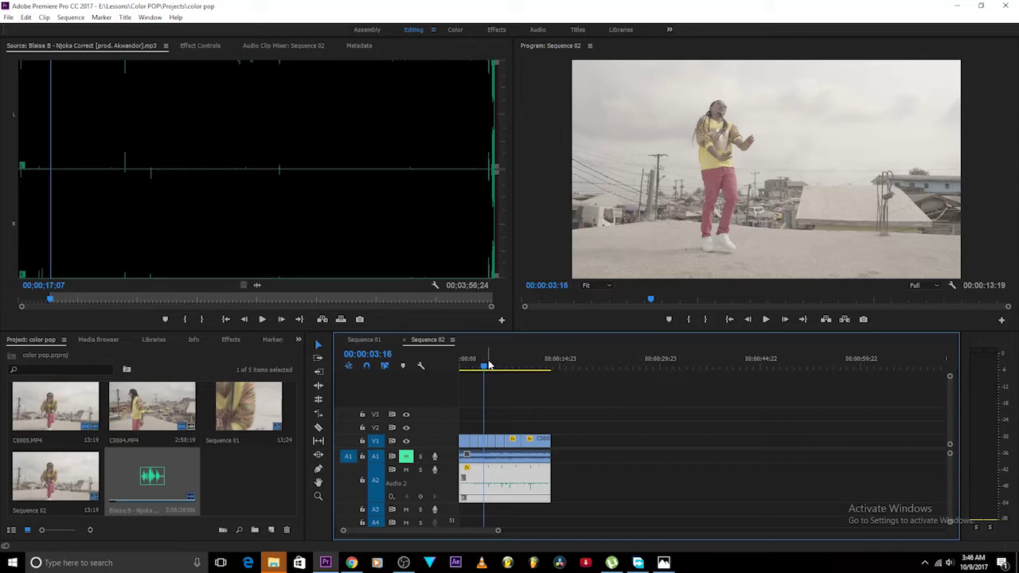
pyautogui.click(491, 365)
pyautogui.moveTo(491, 365); pyautogui.dragTo(475, 368)
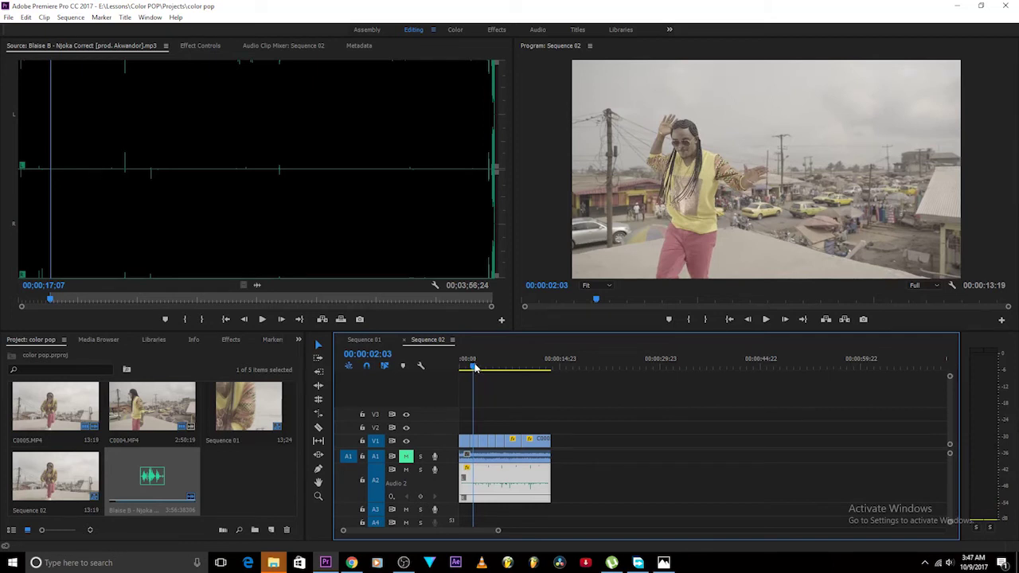
pyautogui.moveTo(475, 368); pyautogui.dragTo(474, 368)
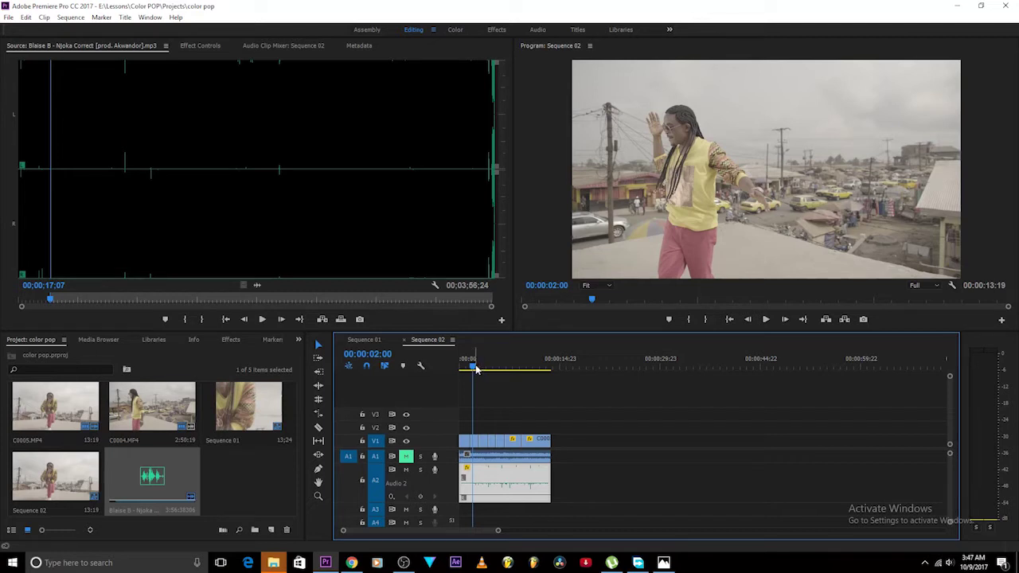
pyautogui.moveTo(476, 368); pyautogui.dragTo(482, 368)
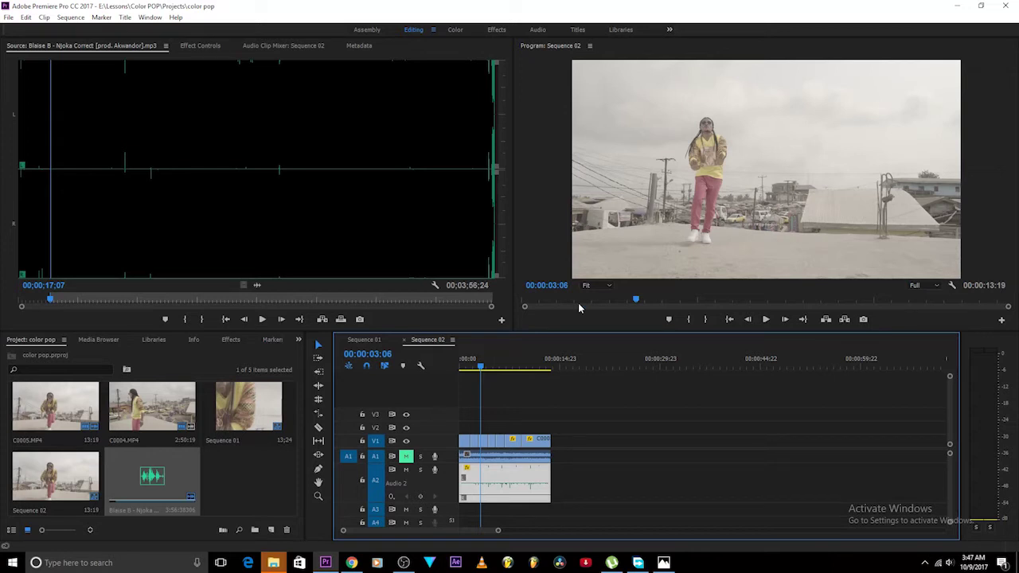
# - Switch to the Color workspace and sample the yellow sweater in the C0005.MP4 shot as the HSL Secondary key
pyautogui.click(456, 29)
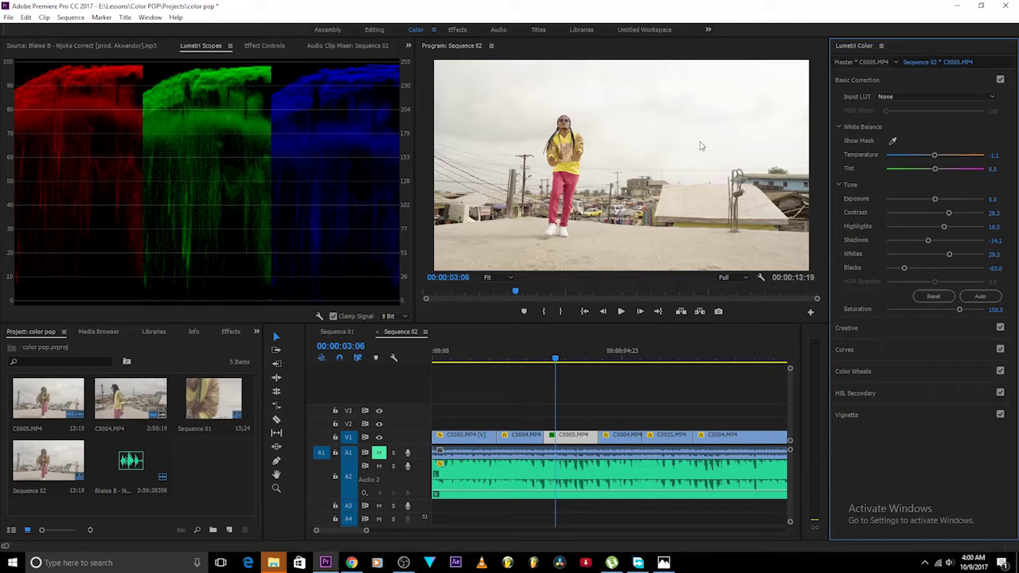
pyautogui.click(854, 393)
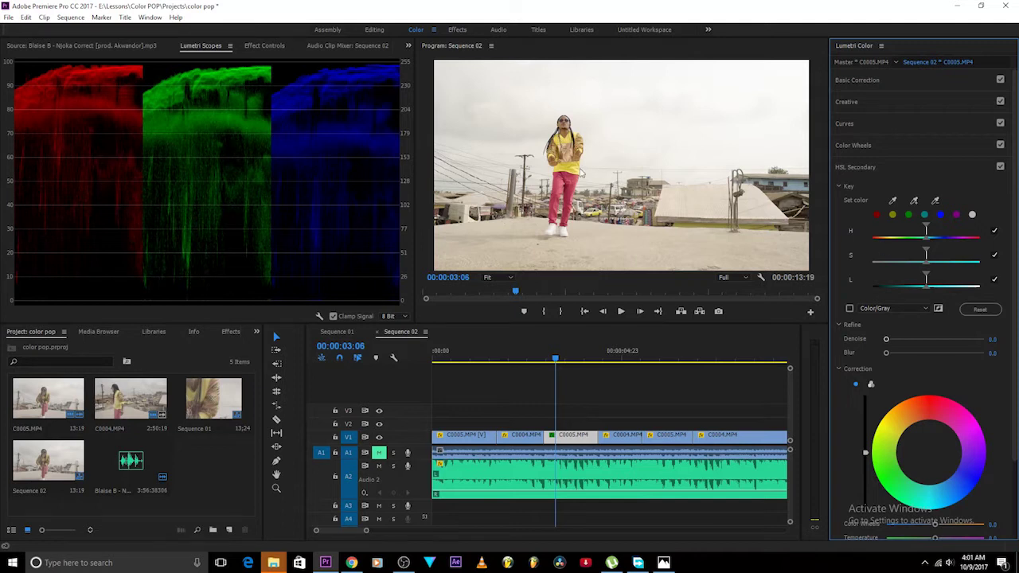
pyautogui.click(914, 202)
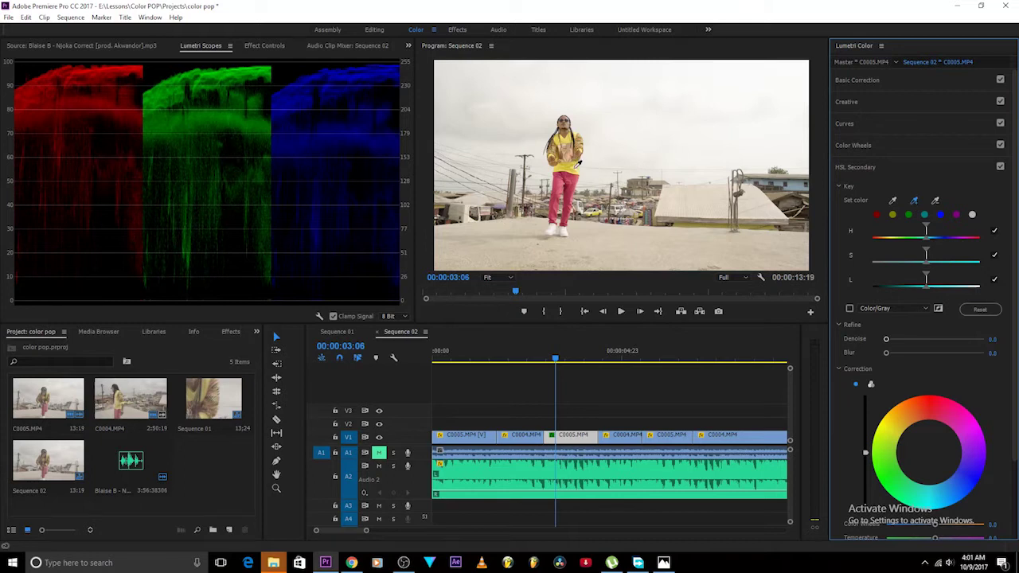
pyautogui.click(573, 170)
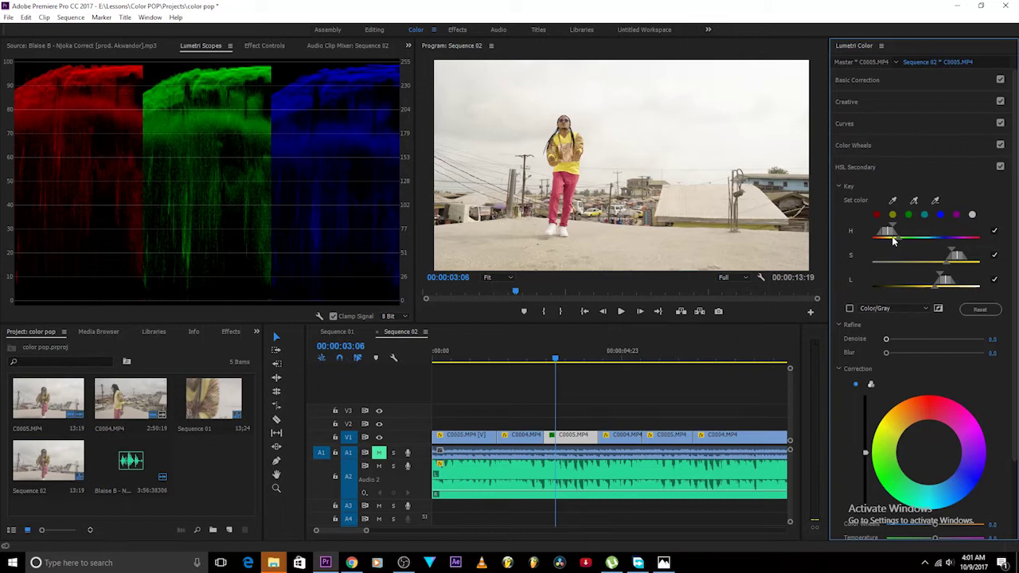
# - Show the Color/Gray mask and widen the key's hue, saturation and luminance ranges to cover the yellow sweater
pyautogui.click(849, 309)
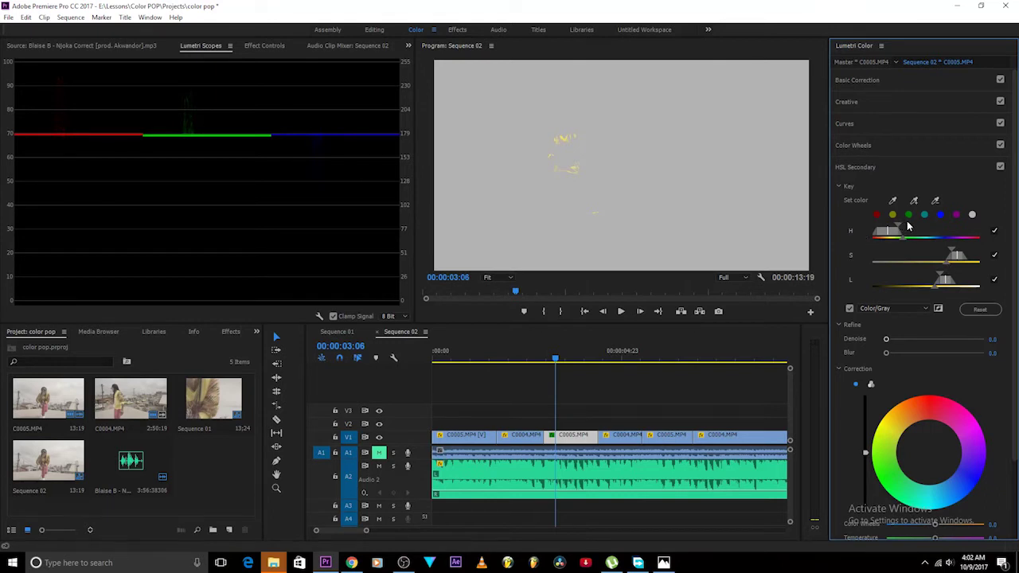
pyautogui.moveTo(904, 225)
pyautogui.mouseDown()
pyautogui.moveTo(925, 230)
pyautogui.moveTo(901, 230)
pyautogui.mouseUp()
pyautogui.moveTo(945, 266); pyautogui.dragTo(904, 275)
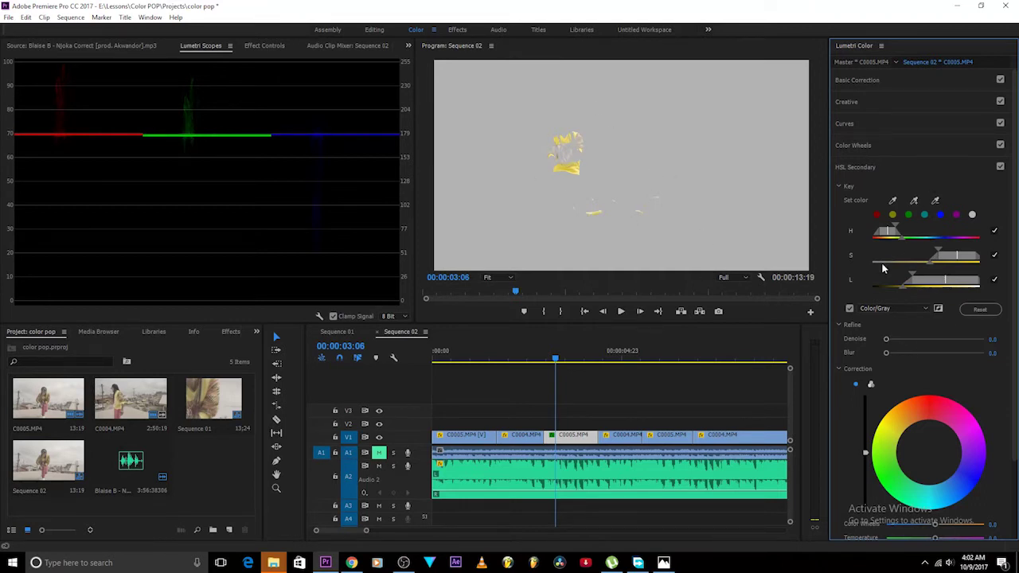
# - Compare the key mask with the full image, refine it with Denoise 15.8 and Blur 7.5, and hide the mask
pyautogui.click(849, 309)
pyautogui.click(849, 310)
pyautogui.click(849, 310)
pyautogui.click(849, 310)
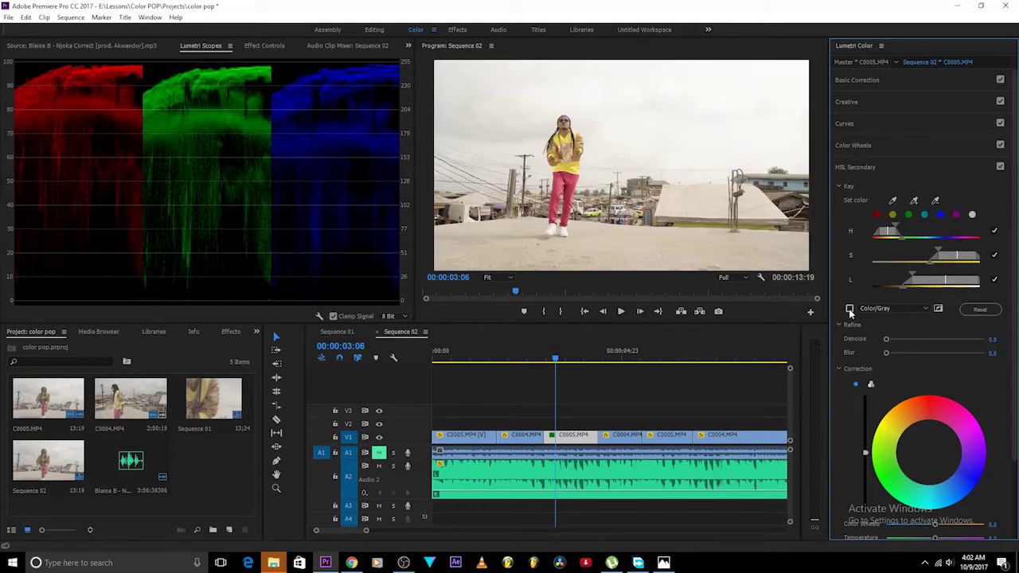
pyautogui.click(849, 310)
pyautogui.click(849, 310)
pyautogui.click(849, 310)
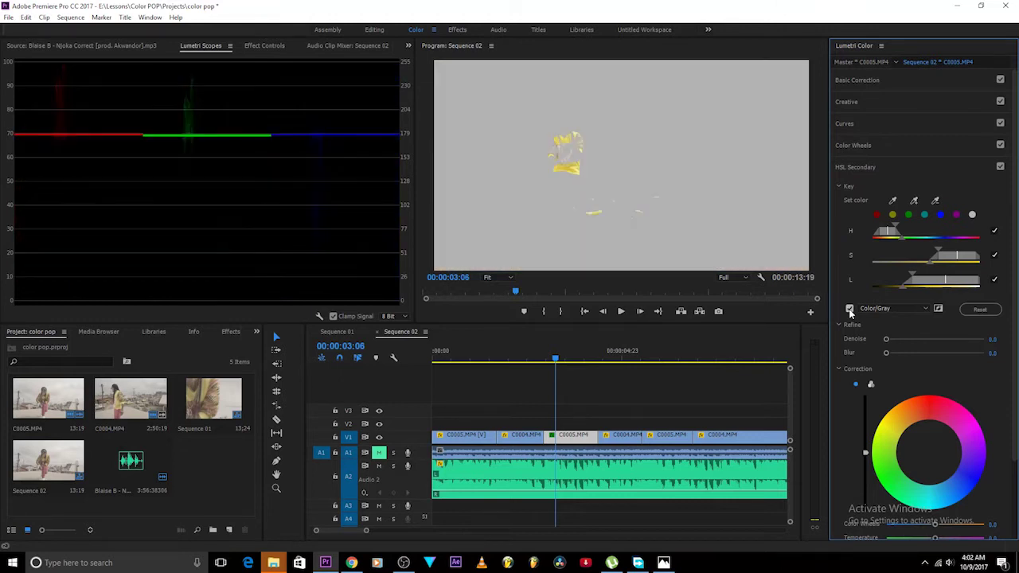
pyautogui.moveTo(885, 339); pyautogui.dragTo(915, 353)
pyautogui.click(849, 308)
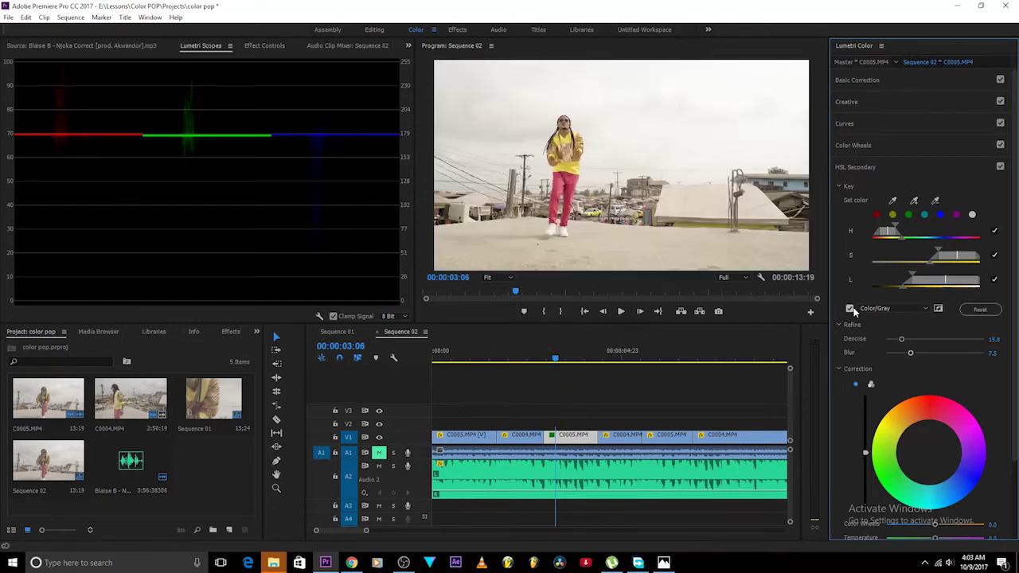
# - Replace the RGB parade in the Lumetri Scopes with the YUV vectorscope
pyautogui.scroll(-2, 931, 398)
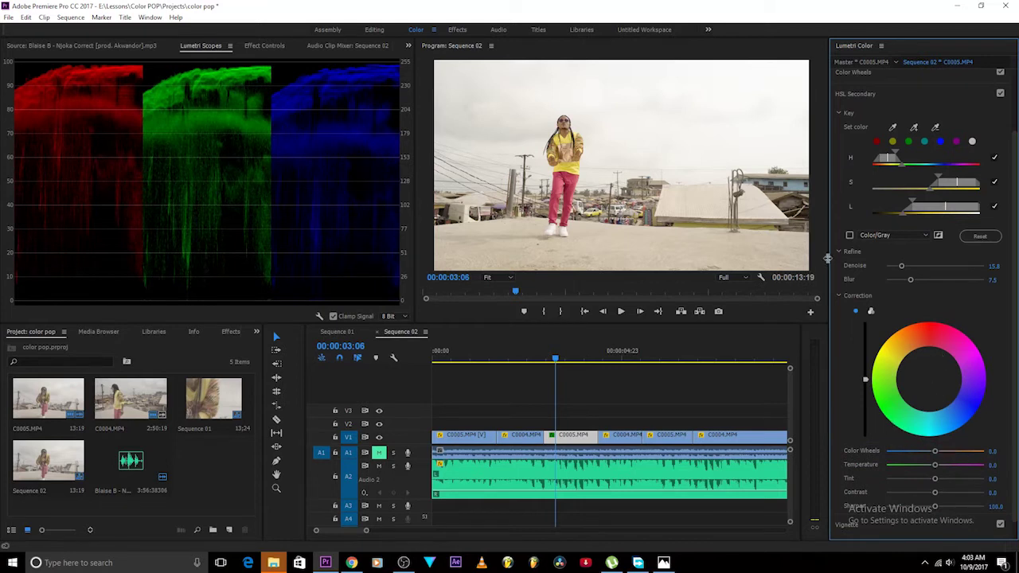
pyautogui.rightClick(366, 165)
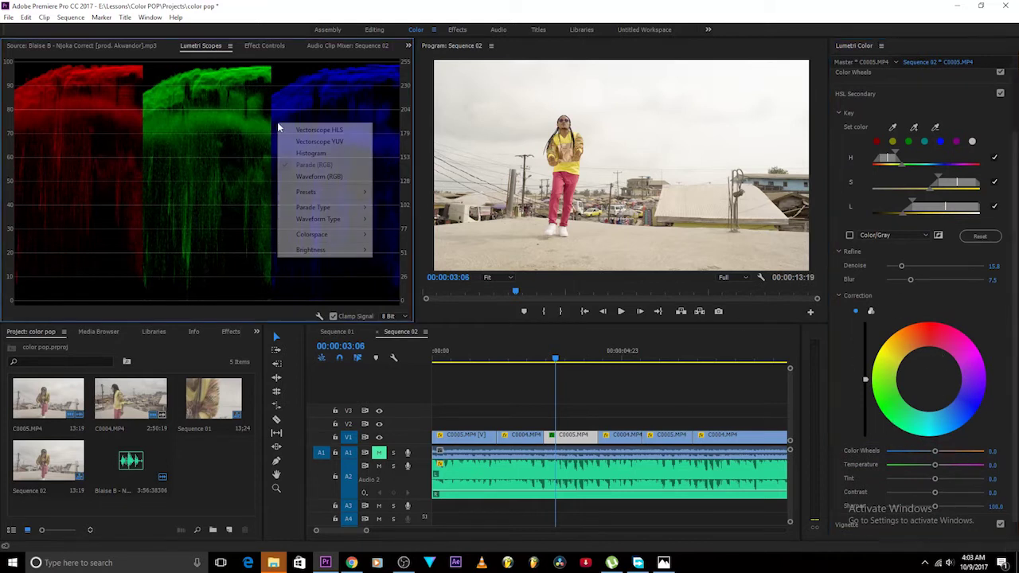
pyautogui.click(326, 143)
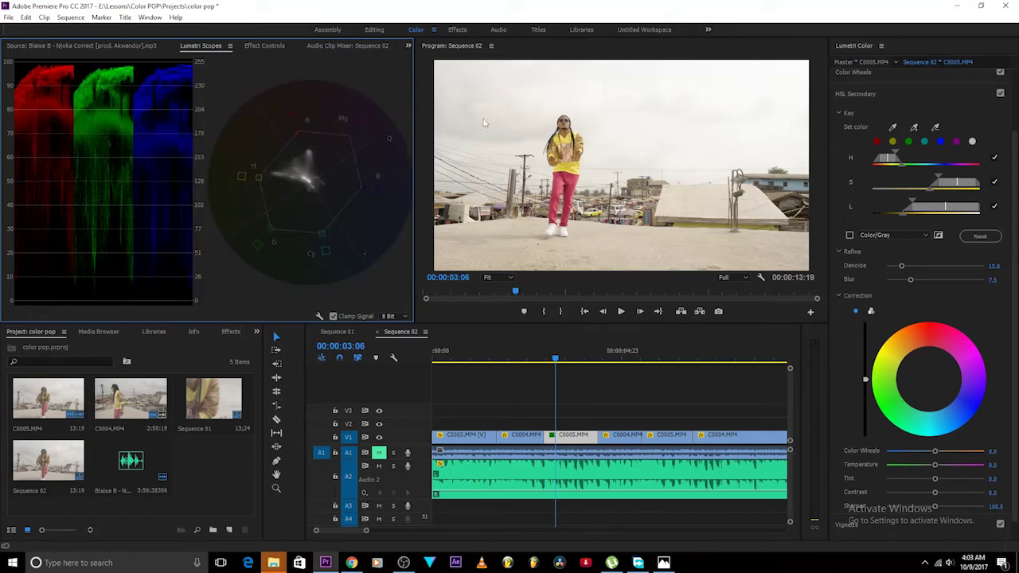
pyautogui.rightClick(166, 150)
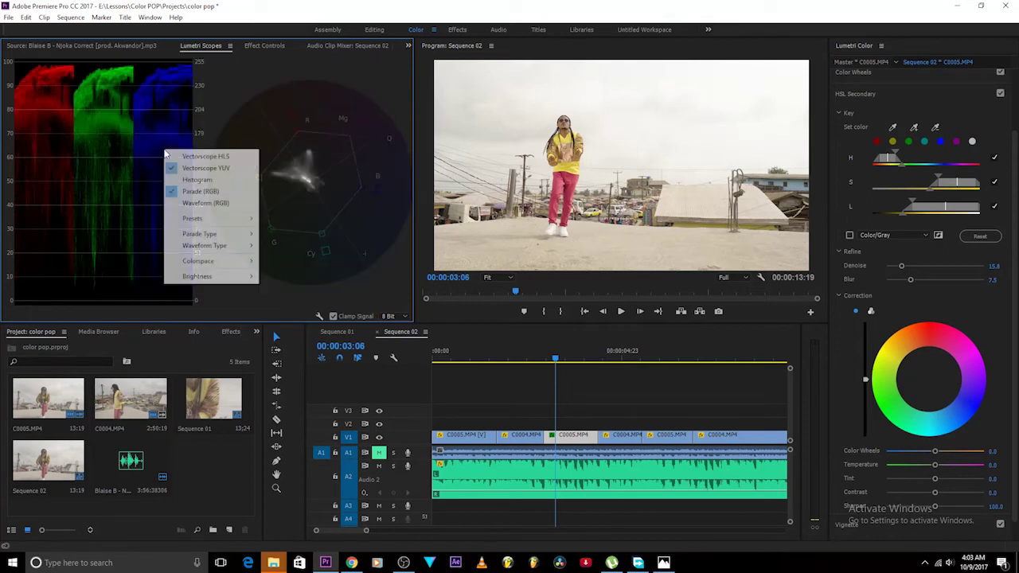
pyautogui.click(200, 192)
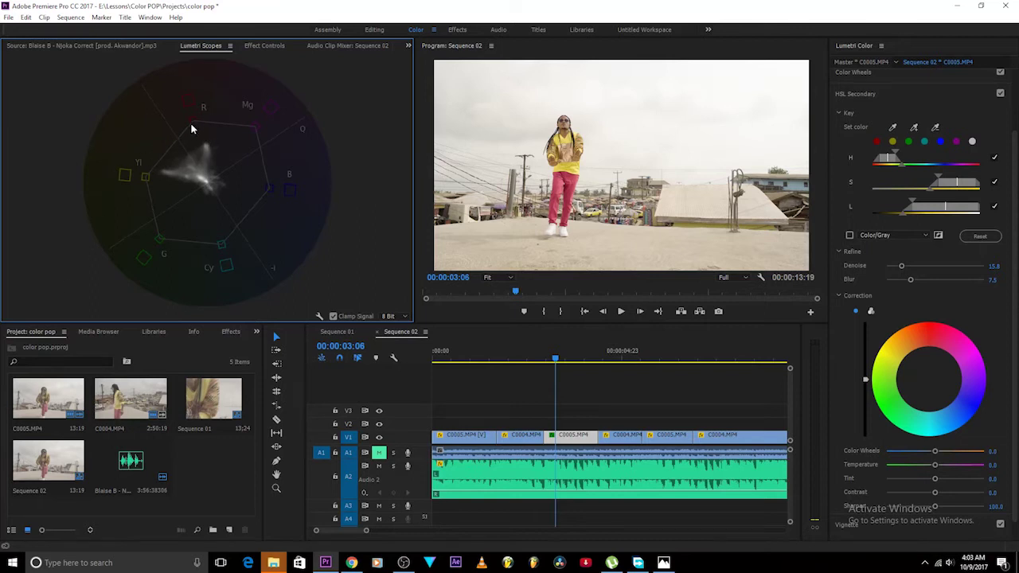
# - Push the HSL Secondary color wheel toward yellow, set the Color Wheels slider to 23.9, and compare with the correction off
pyautogui.click(929, 383)
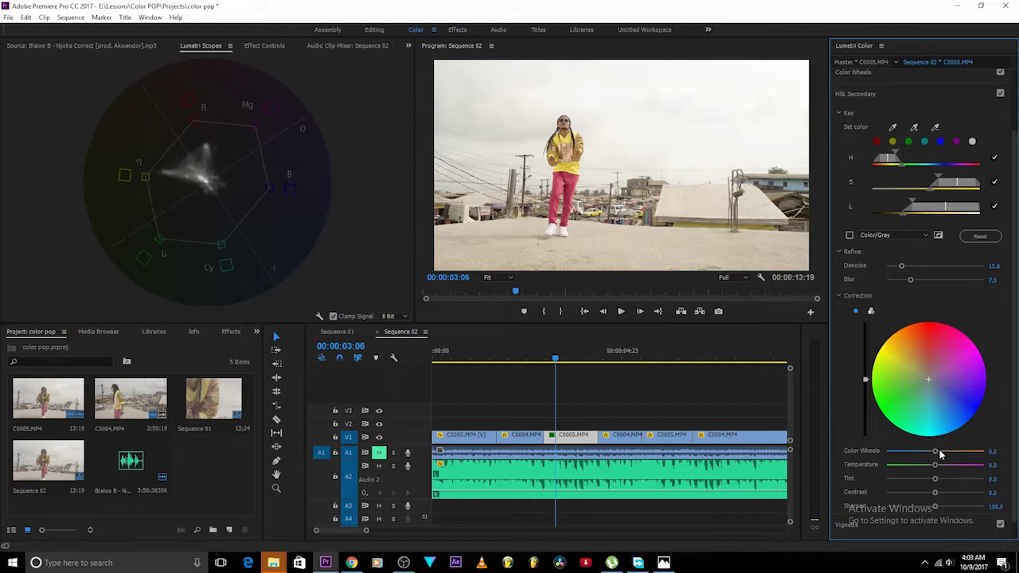
pyautogui.moveTo(934, 452)
pyautogui.mouseDown()
pyautogui.moveTo(957, 452)
pyautogui.moveTo(945, 453)
pyautogui.mouseUp()
pyautogui.moveTo(922, 380)
pyautogui.mouseDown()
pyautogui.moveTo(907, 380)
pyautogui.moveTo(907, 393)
pyautogui.moveTo(886, 362)
pyautogui.moveTo(891, 342)
pyautogui.moveTo(885, 379)
pyautogui.moveTo(884, 363)
pyautogui.mouseUp()
pyautogui.click(1000, 93)
pyautogui.click(1000, 93)
pyautogui.click(1000, 93)
pyautogui.click(1000, 93)
# - Raise the HSL Secondary Sharpen value to 200 and compare the shot with the correction off and on
pyautogui.scroll(-1, 997, 413)
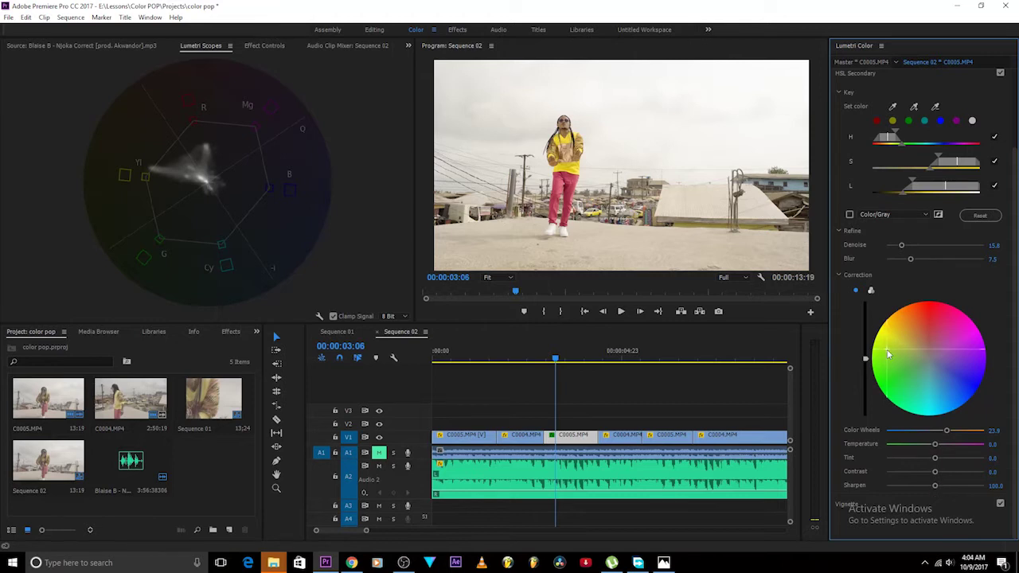
pyautogui.moveTo(934, 485); pyautogui.dragTo(1007, 484)
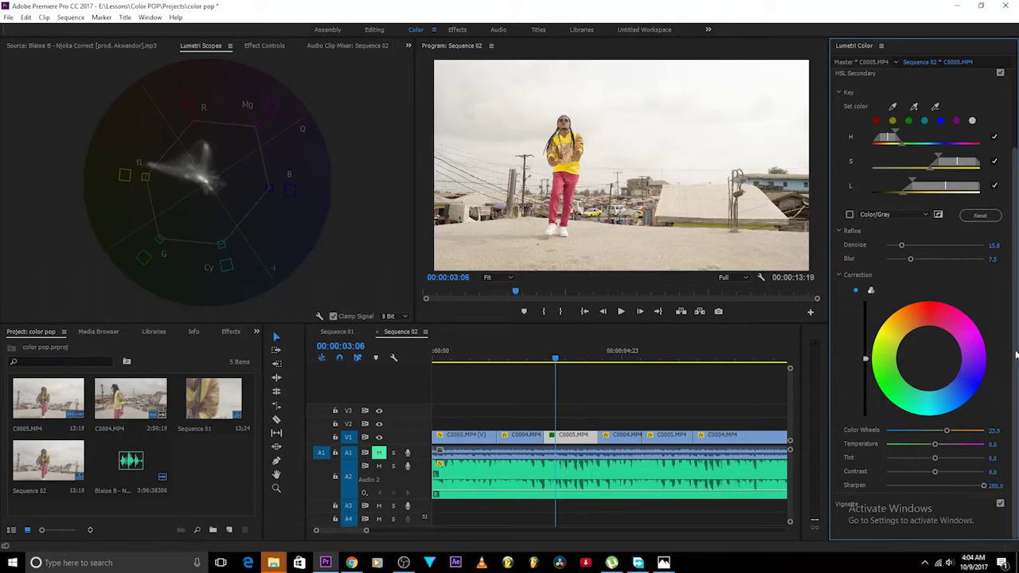
pyautogui.click(1000, 74)
pyautogui.click(1000, 73)
pyautogui.click(1000, 73)
pyautogui.click(1000, 73)
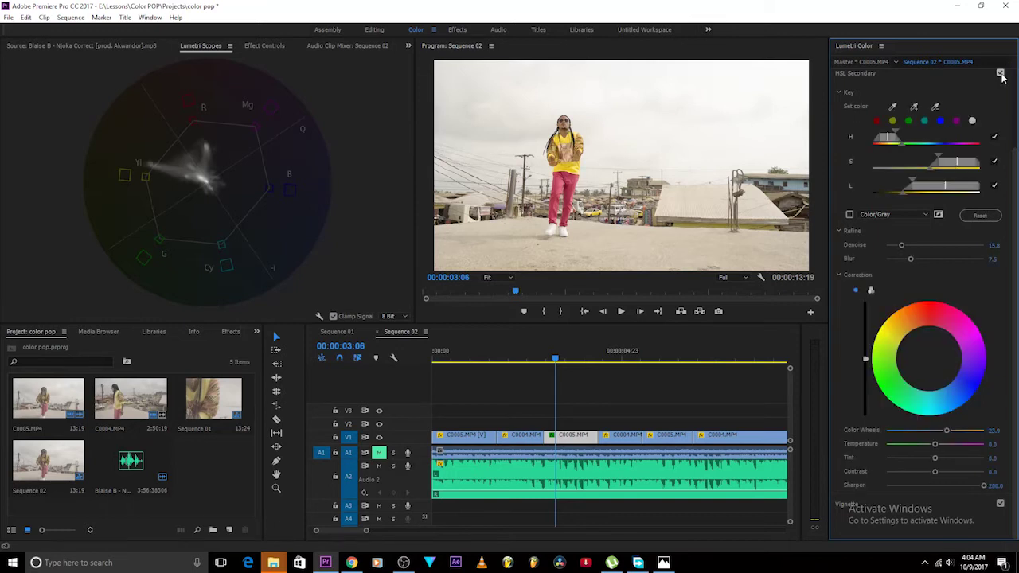
# - Reset the HSL Secondary Color Wheels slider to 0 and compare the shot with the correction off and on
pyautogui.doubleClick(947, 432)
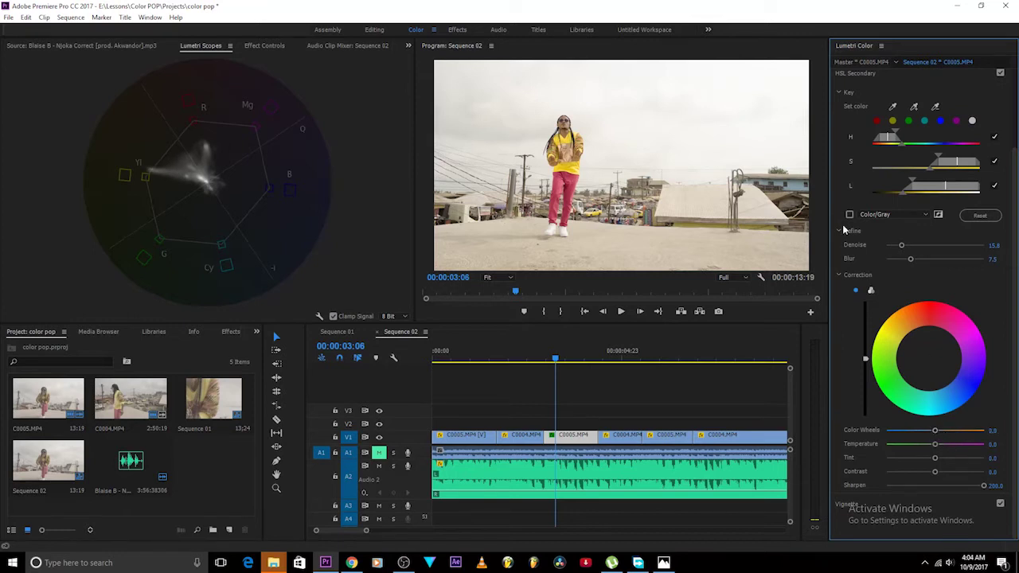
pyautogui.click(1001, 74)
pyautogui.click(1001, 74)
pyautogui.click(1001, 73)
pyautogui.click(1001, 73)
# - Play the sequence from the preceding C0004.MP4 shot into the graded C0005.MP4 shot to review the color pop
pyautogui.moveTo(555, 359); pyautogui.dragTo(524, 366)
pyautogui.press('space')
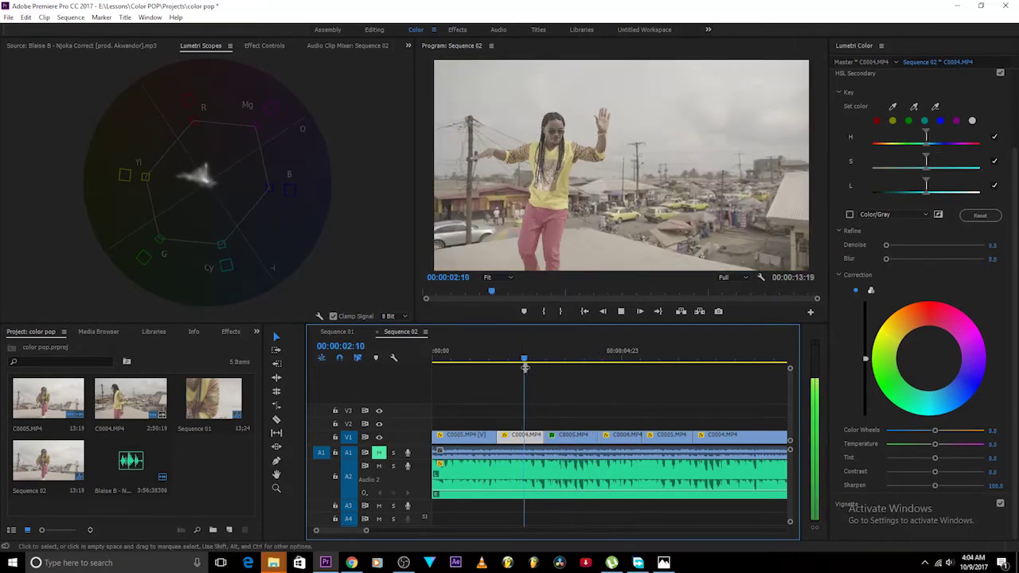
pyautogui.press('space')
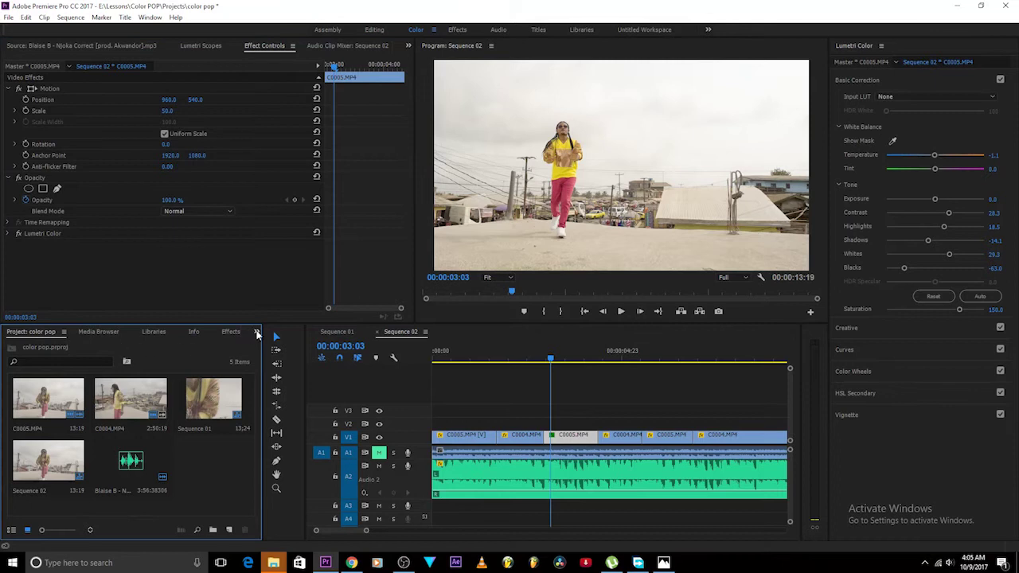
# - Add a second Lumetri Color effect from the Color Correction video effects to the selected C0005.MP4 clip
pyautogui.click(230, 333)
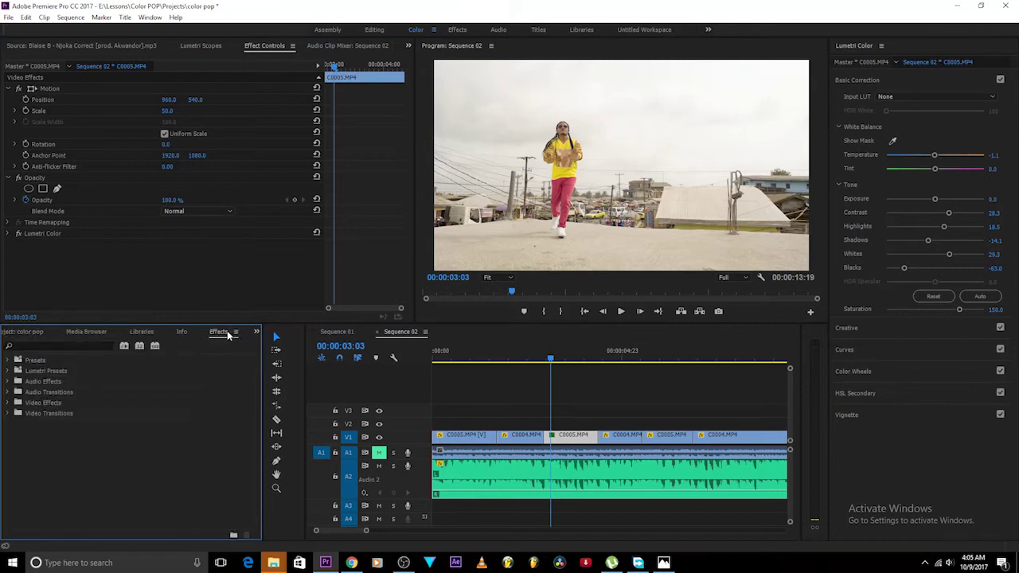
pyautogui.click(8, 403)
pyautogui.scroll(-2, 124, 416)
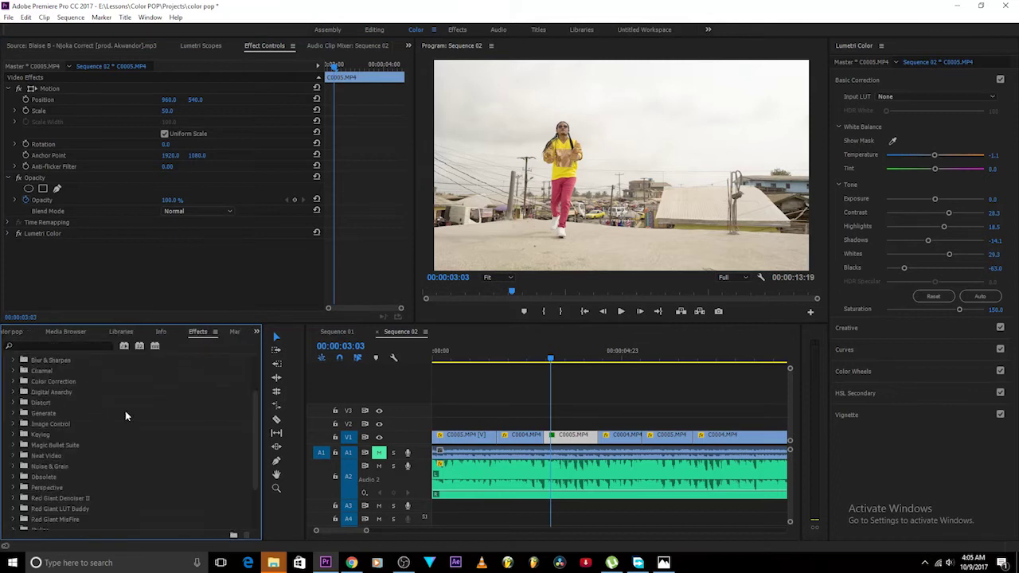
pyautogui.click(861, 393)
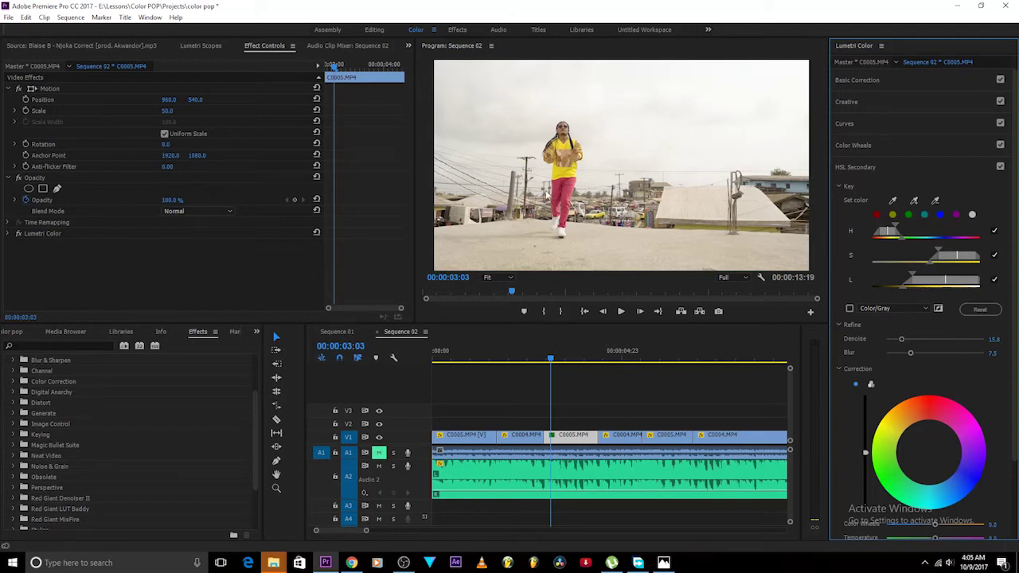
pyautogui.click(836, 172)
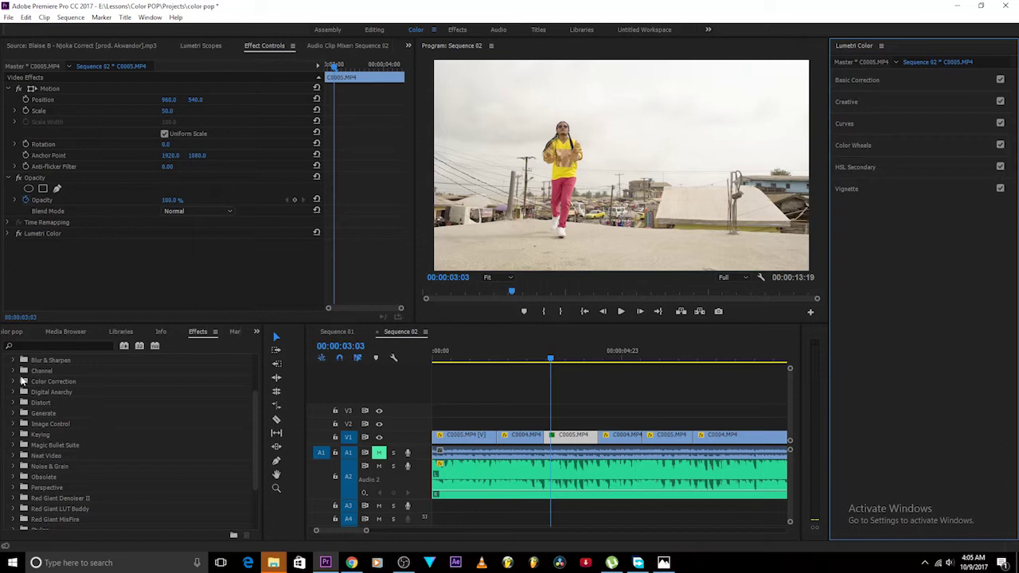
pyautogui.click(22, 382)
pyautogui.scroll(-1, 42, 468)
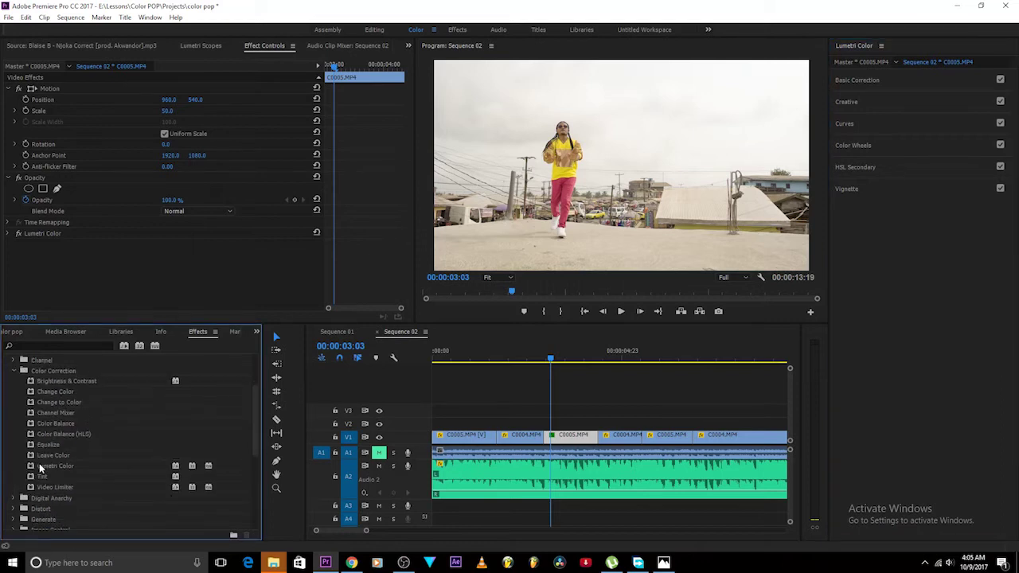
pyautogui.doubleClick(42, 468)
# - Key the pink trousers in the new effect's HSL Secondary, refining the H, S and L ranges with Denoise 32.1 and Blur 8.0
pyautogui.click(860, 146)
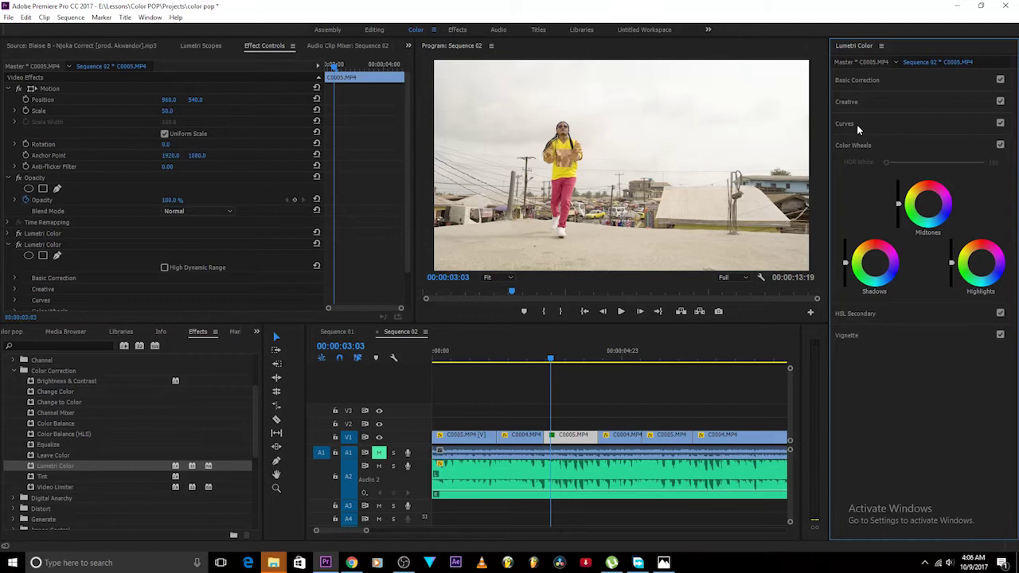
pyautogui.click(853, 145)
pyautogui.click(850, 167)
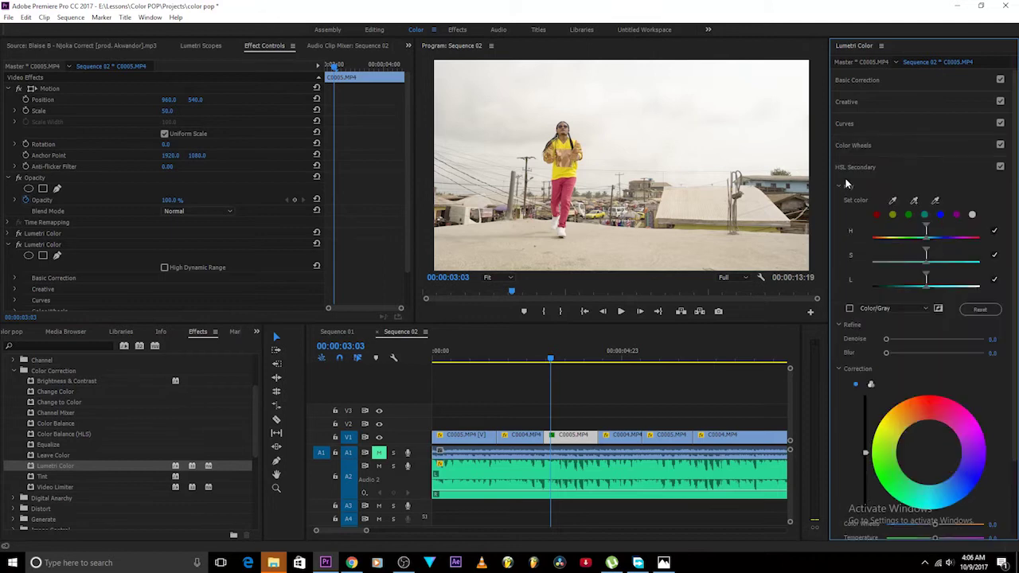
pyautogui.click(877, 216)
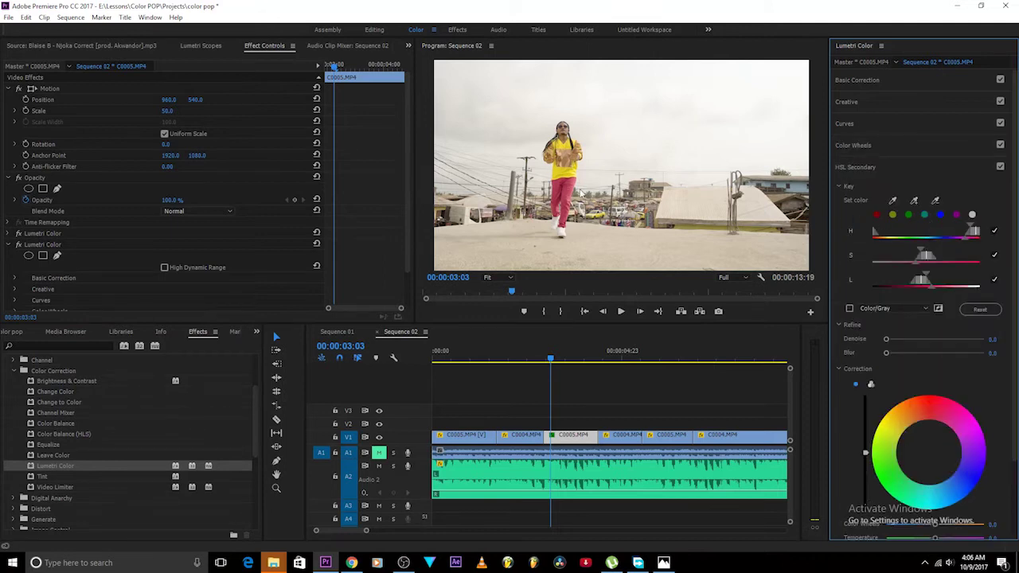
pyautogui.click(849, 308)
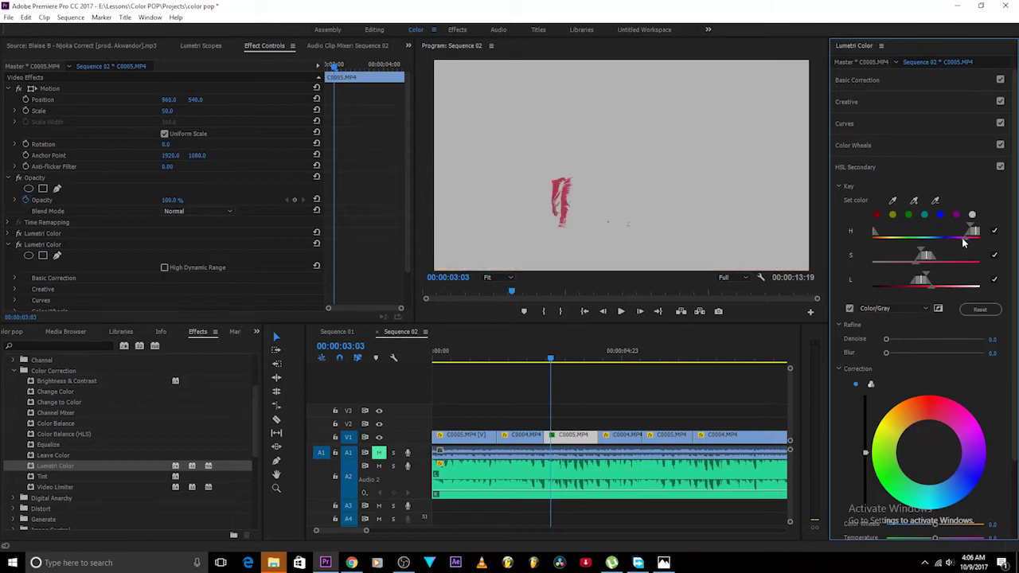
pyautogui.moveTo(961, 242); pyautogui.dragTo(960, 243)
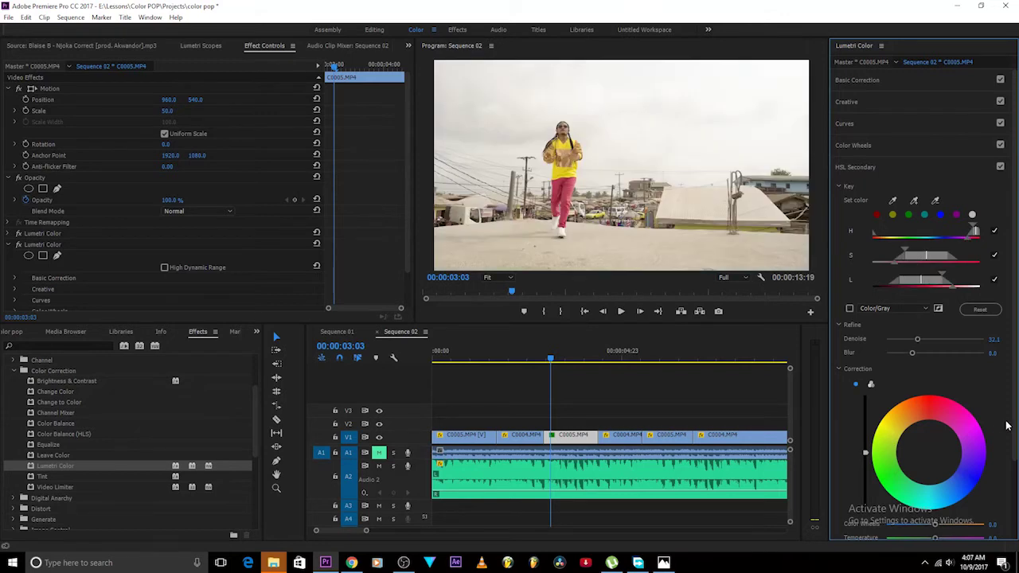
# - Darken the keyed trousers and raise their Sharpen value to 200, resetting the color wheel to neutral with the vectorscope shown
pyautogui.scroll(-3, 1012, 430)
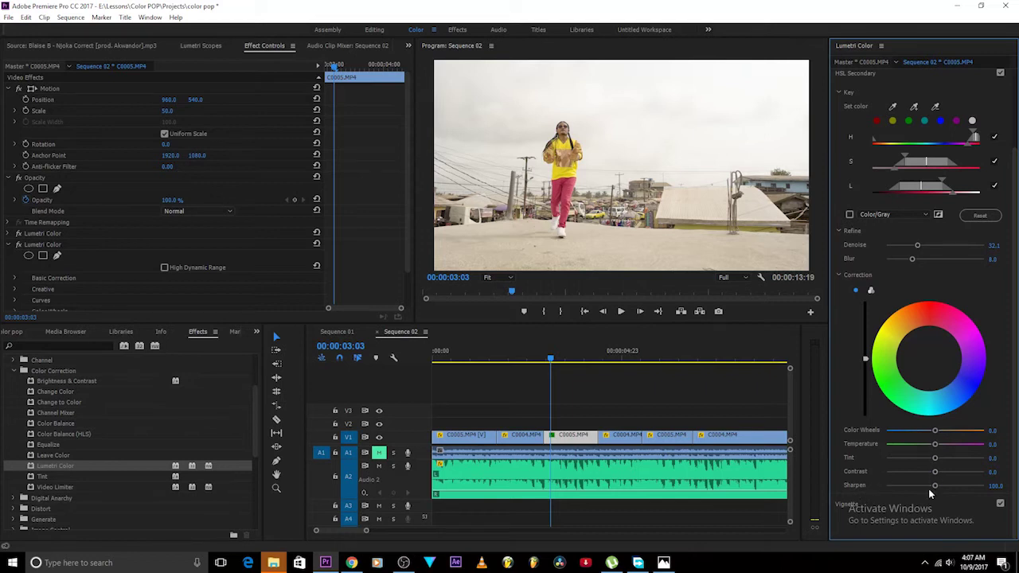
pyautogui.moveTo(934, 487); pyautogui.dragTo(969, 486)
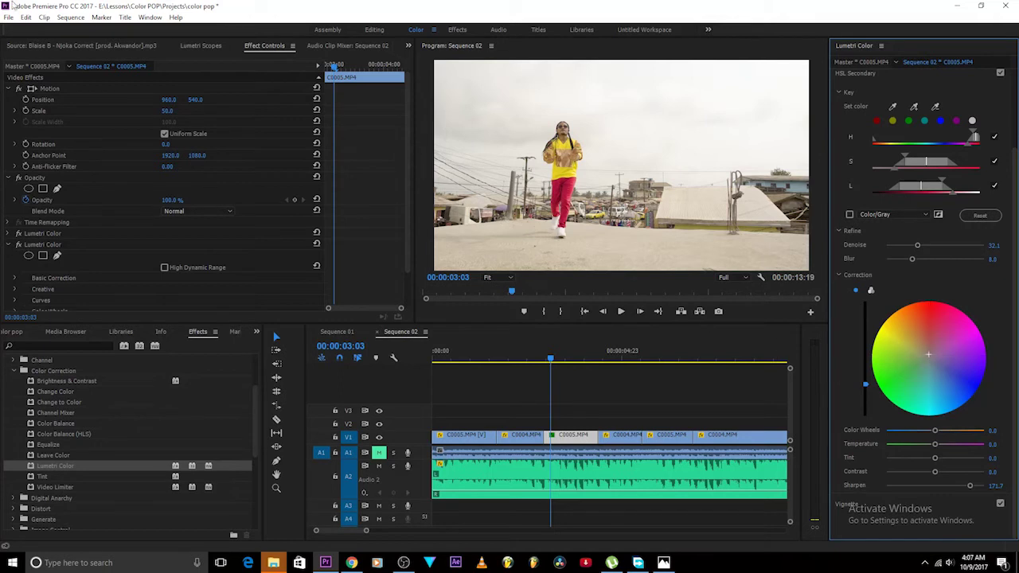
pyautogui.click(201, 45)
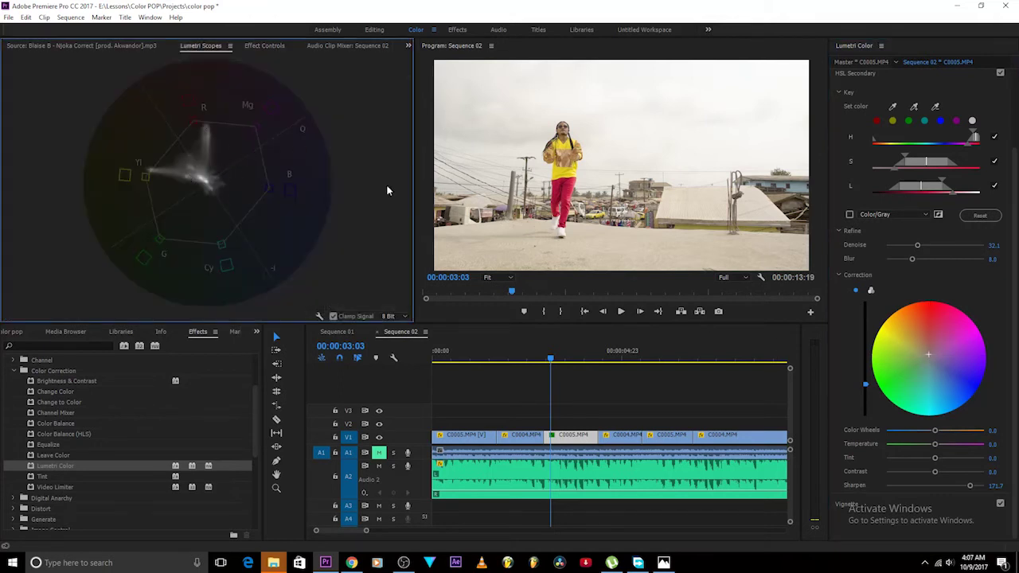
pyautogui.doubleClick(926, 358)
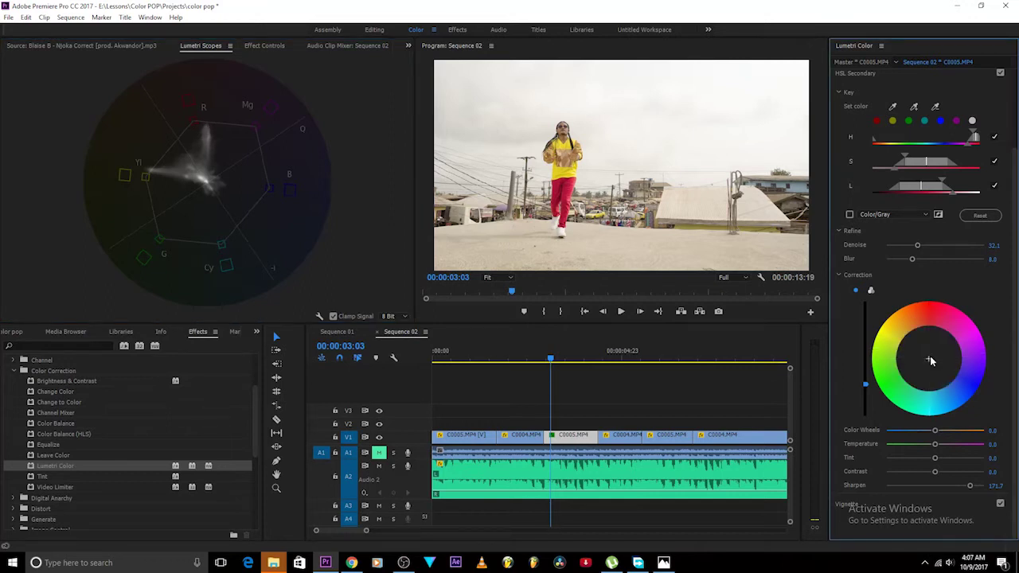
pyautogui.moveTo(969, 487); pyautogui.dragTo(985, 493)
# - Compare the shot with the trousers' HSL Secondary correction off and on, leaving it enabled
pyautogui.click(1000, 73)
pyautogui.click(1001, 73)
pyautogui.click(1000, 73)
pyautogui.click(1000, 73)
pyautogui.click(1001, 73)
pyautogui.click(1000, 74)
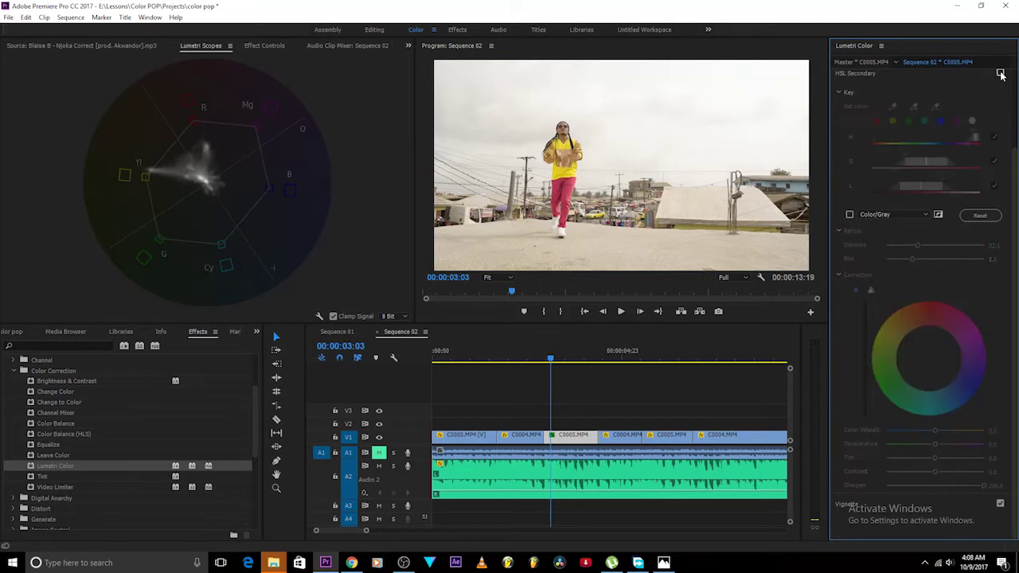
pyautogui.click(1000, 73)
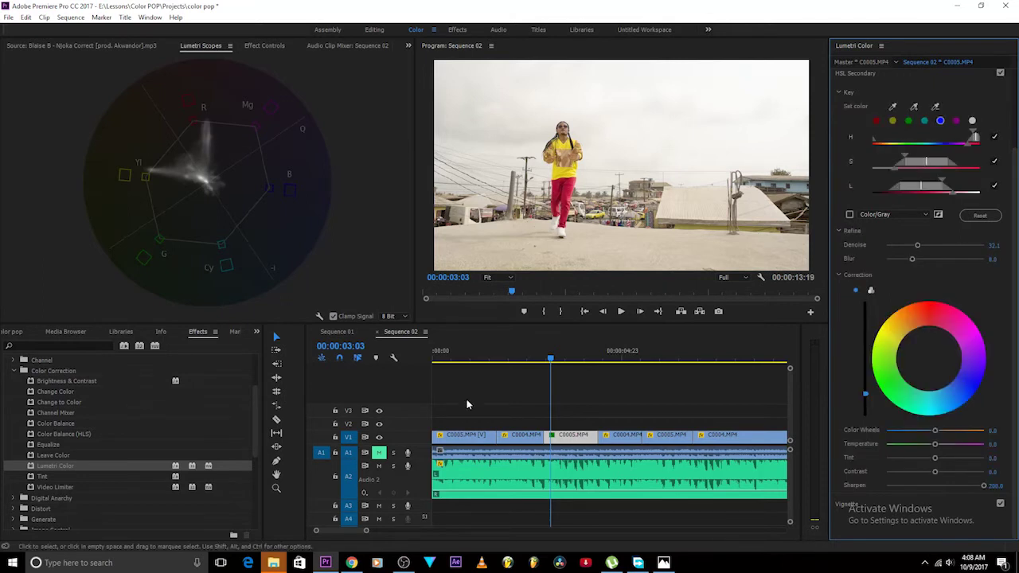
# - Play the graded C0005.MP4 shot to review the trousers' color, and return the playhead near the shot's start
pyautogui.moveTo(557, 363)
pyautogui.mouseDown()
pyautogui.moveTo(603, 362)
pyautogui.moveTo(555, 365)
pyautogui.mouseUp()
pyautogui.press('space')
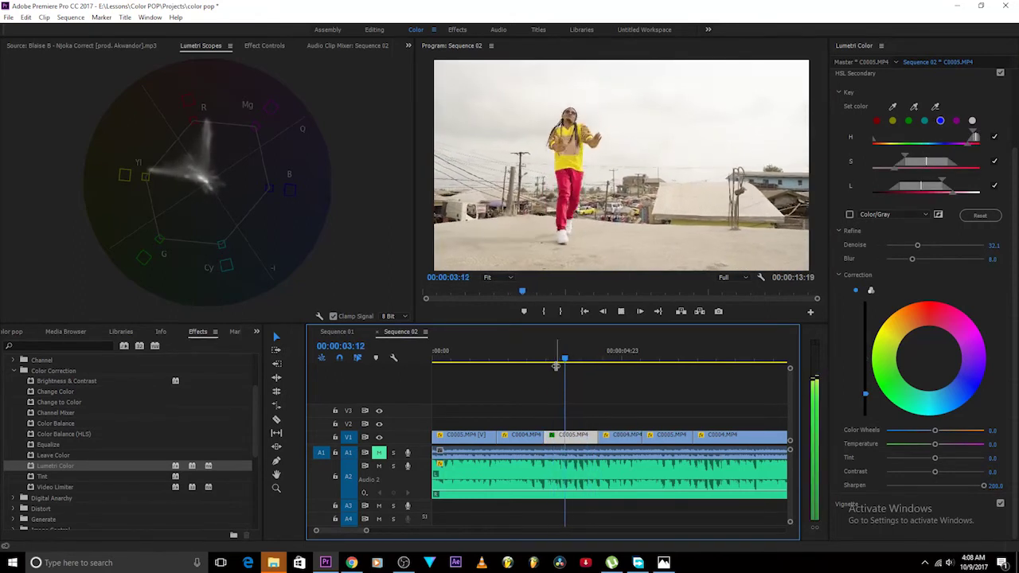
pyautogui.click(552, 363)
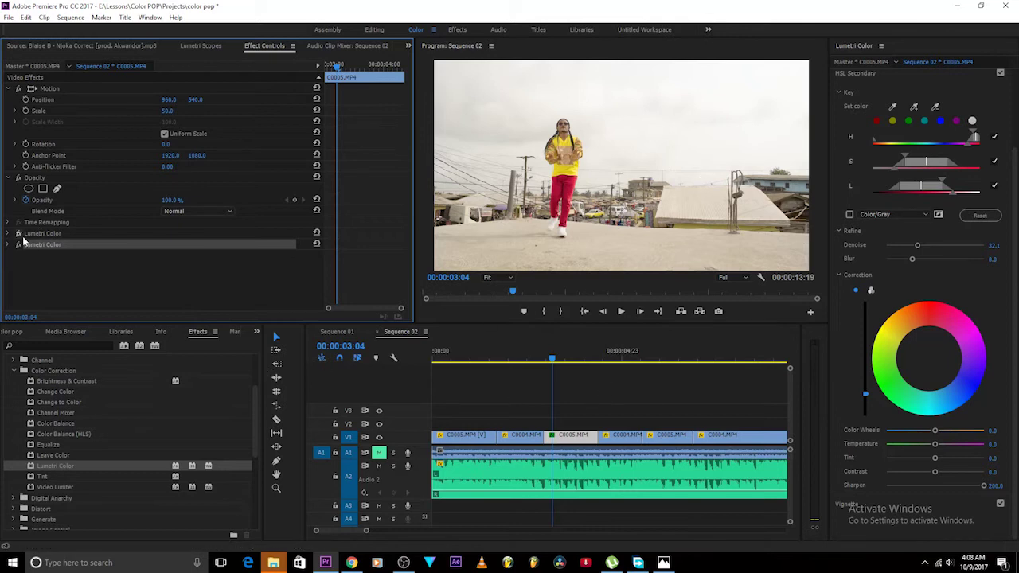
# - Add a third Lumetri Color effect to the clip and key the blue roof in HSL Secondary, widening the H, S and L ranges
pyautogui.moveTo(88, 468); pyautogui.dragTo(112, 268)
pyautogui.click(913, 108)
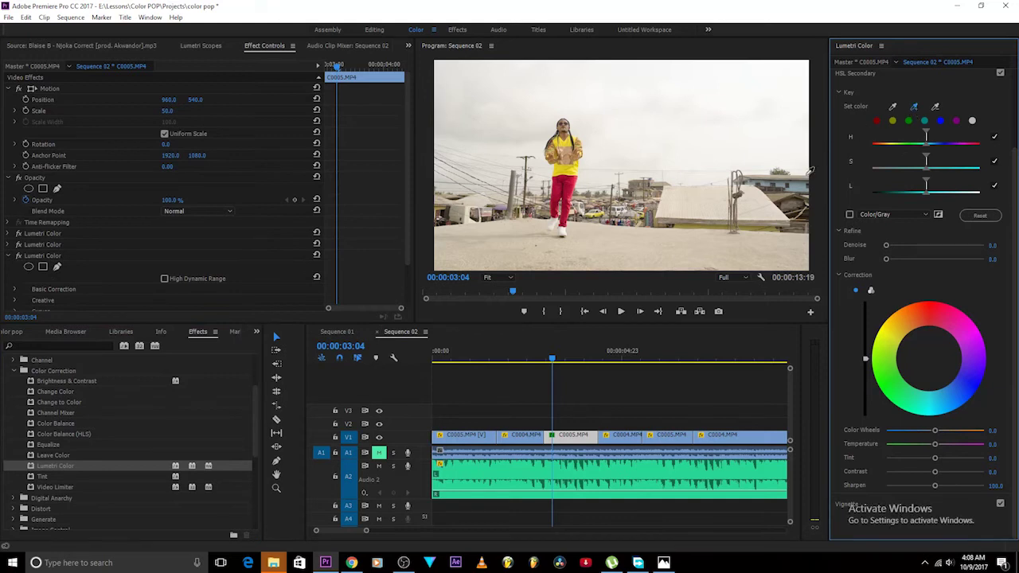
pyautogui.click(798, 188)
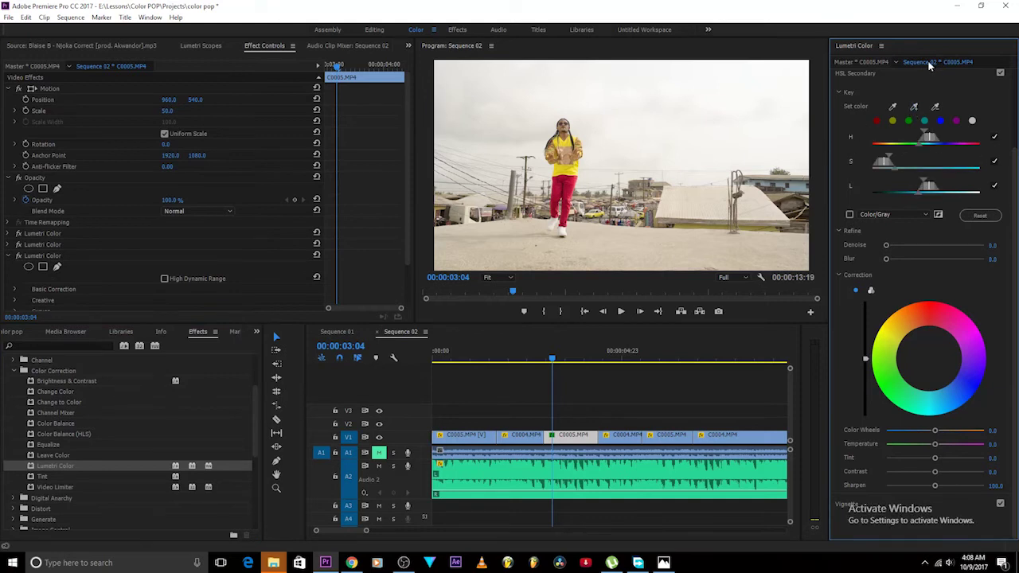
pyautogui.click(849, 214)
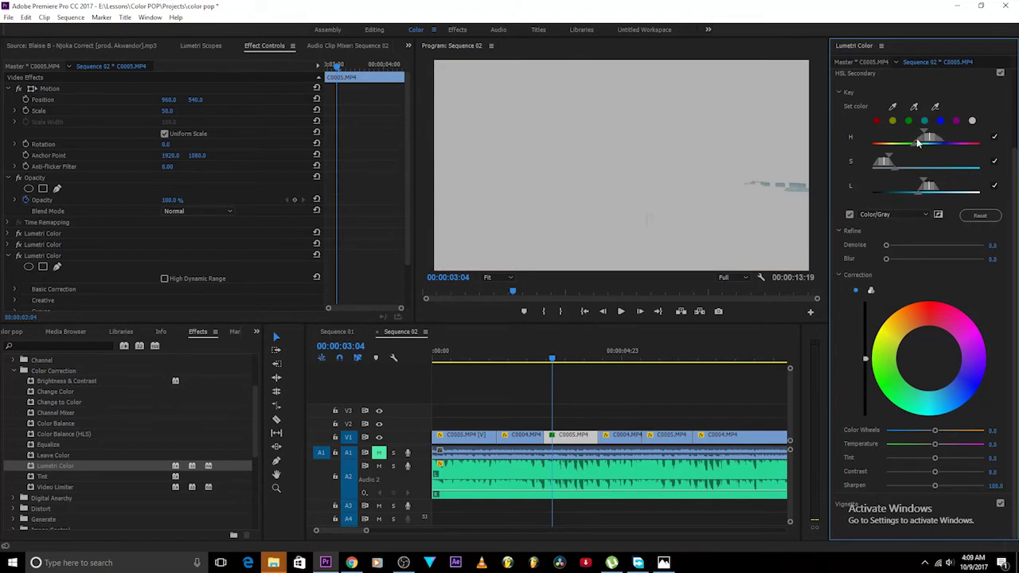
pyautogui.hotkey('ctrl', 'z')
# - Set the roof's Color Wheels slider to -38.0 and Sharpen to 200, darken it, and shift its color wheel slightly toward green-cyan
pyautogui.moveTo(935, 433); pyautogui.dragTo(915, 430)
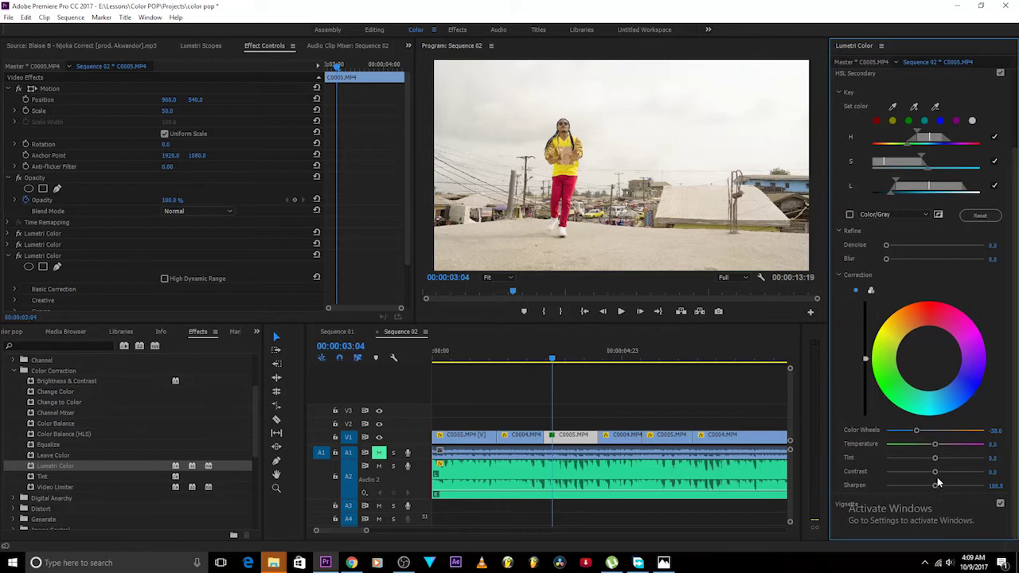
pyautogui.moveTo(936, 487); pyautogui.dragTo(971, 489)
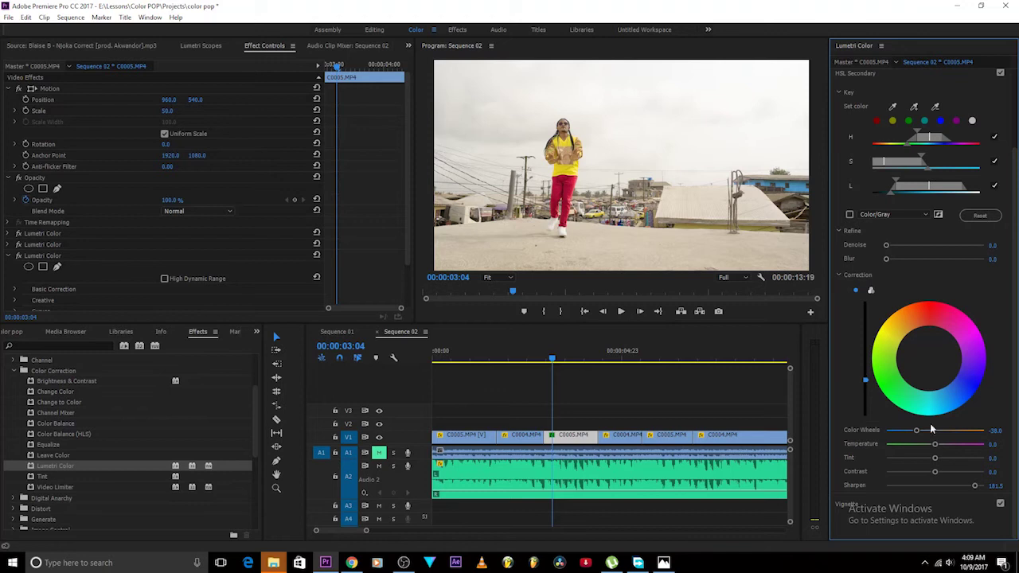
pyautogui.moveTo(972, 487); pyautogui.dragTo(991, 485)
pyautogui.moveTo(926, 364); pyautogui.dragTo(922, 365)
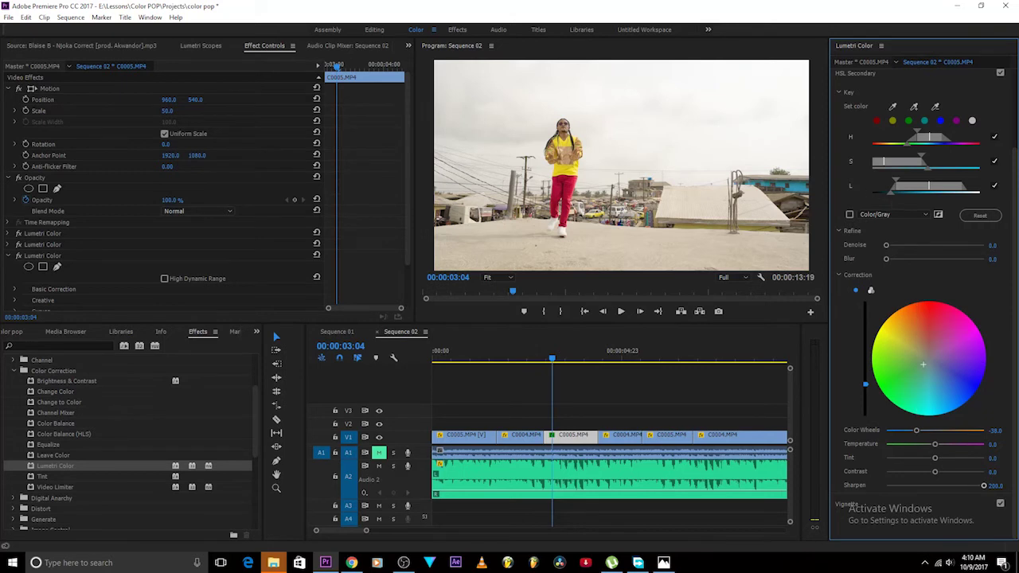
# - Compare the shot with the roof correction off and on, and check the grade at 00:00:03:13
pyautogui.click(999, 73)
pyautogui.click(999, 73)
pyautogui.click(1000, 73)
pyautogui.click(999, 74)
pyautogui.click(565, 360)
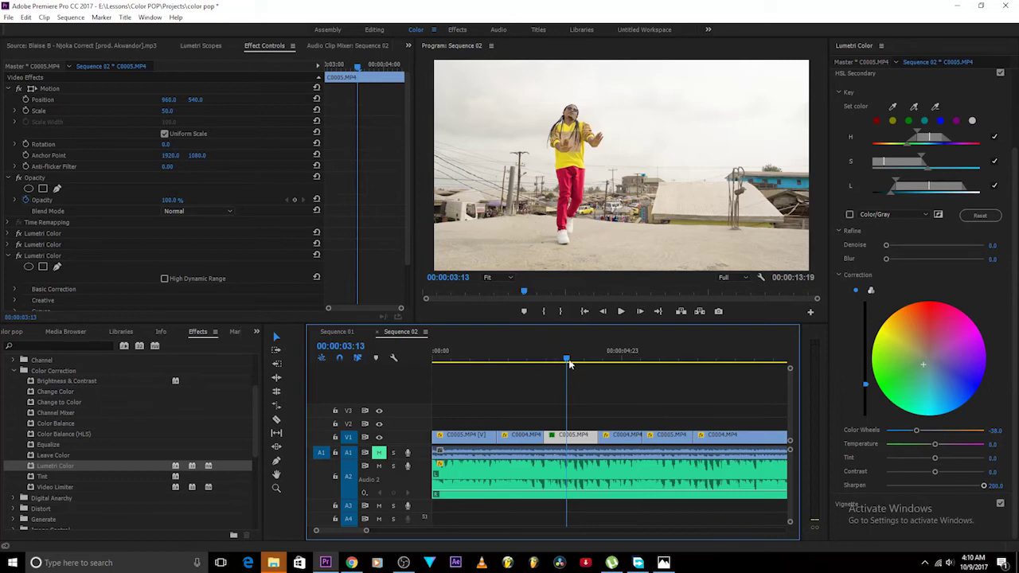
# - Copy the clip's three Lumetri Color effects and move the playhead back to the preceding C0004.MP4 shot
pyautogui.click(7, 256)
pyautogui.click(43, 233)
pyautogui.keyDown('shift'); pyautogui.click(52, 255); pyautogui.keyUp('shift')
pyautogui.rightClick(52, 254)
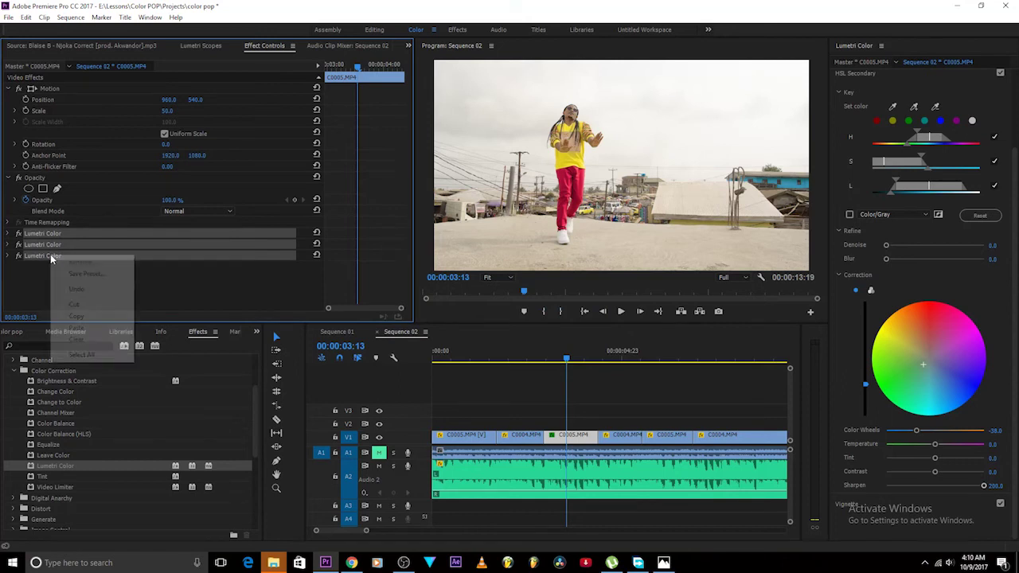
pyautogui.click(79, 315)
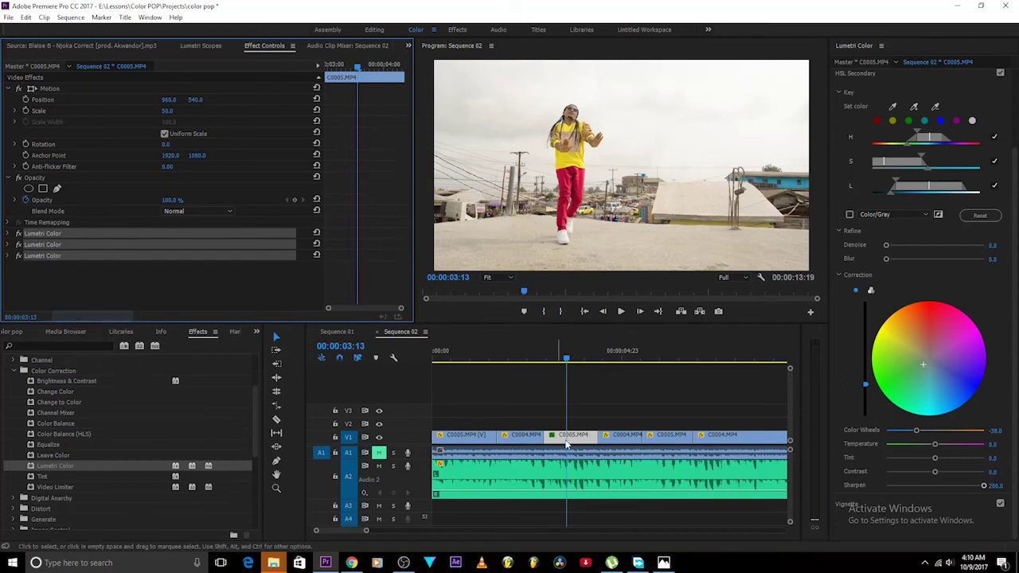
pyautogui.click(537, 361)
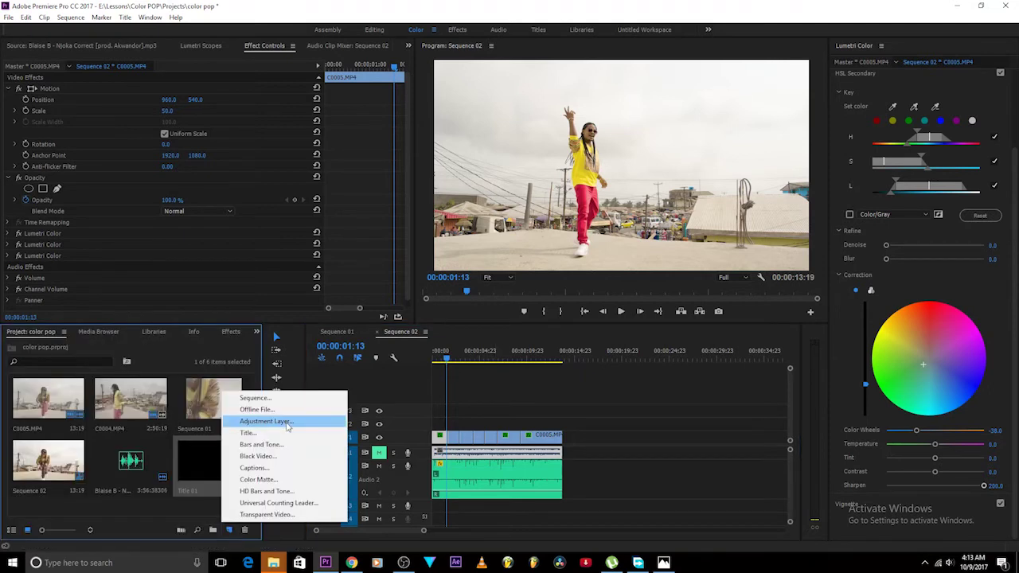
# - Create an adjustment layer, place it on V3 over the whole sequence, and move the playhead to 00:00:03:00
pyautogui.click(265, 421)
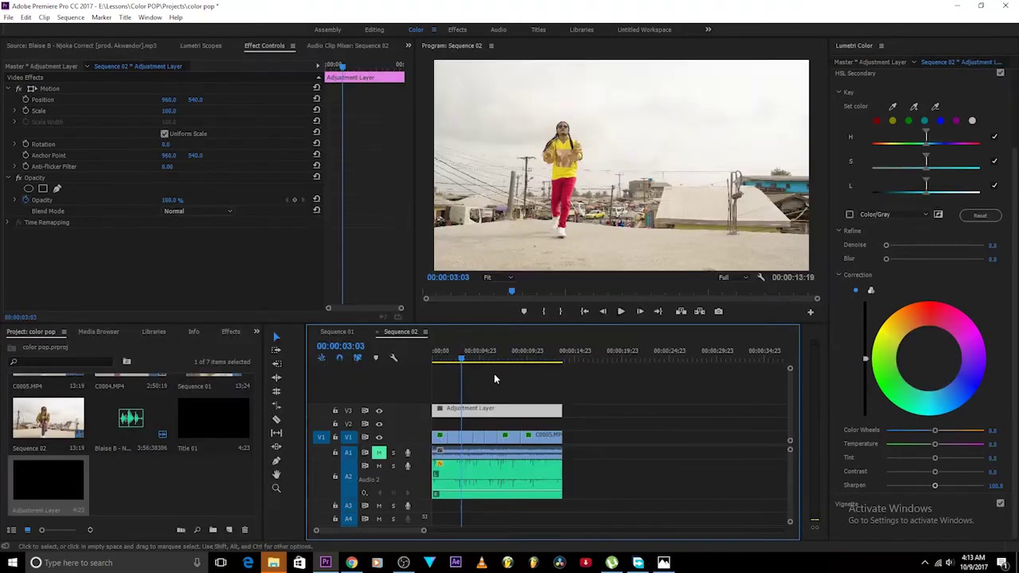
pyautogui.press('Left')
pyautogui.press('Left')
pyautogui.press('Left')
pyautogui.scroll(1, 853, 112)
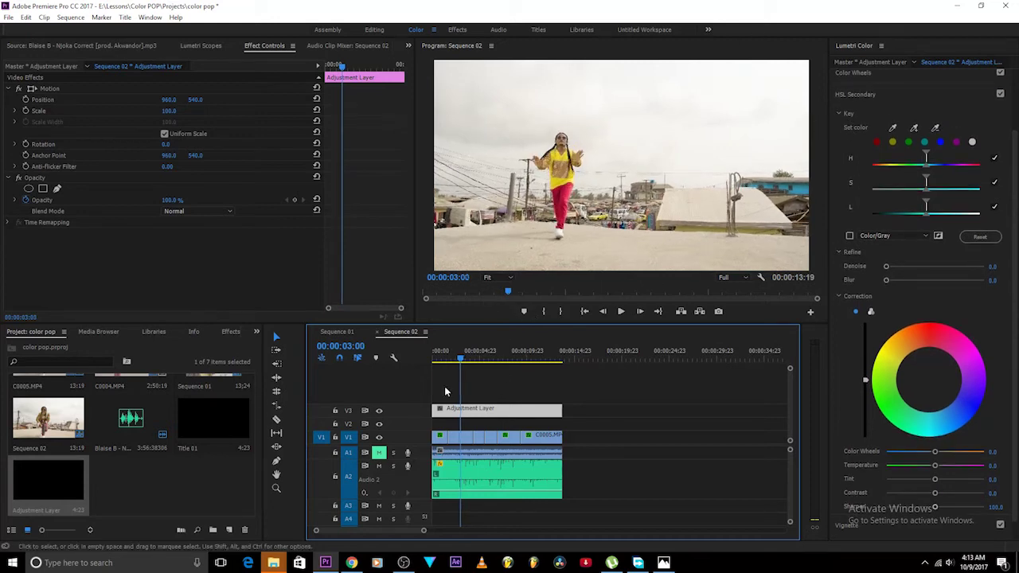
pyautogui.click(861, 97)
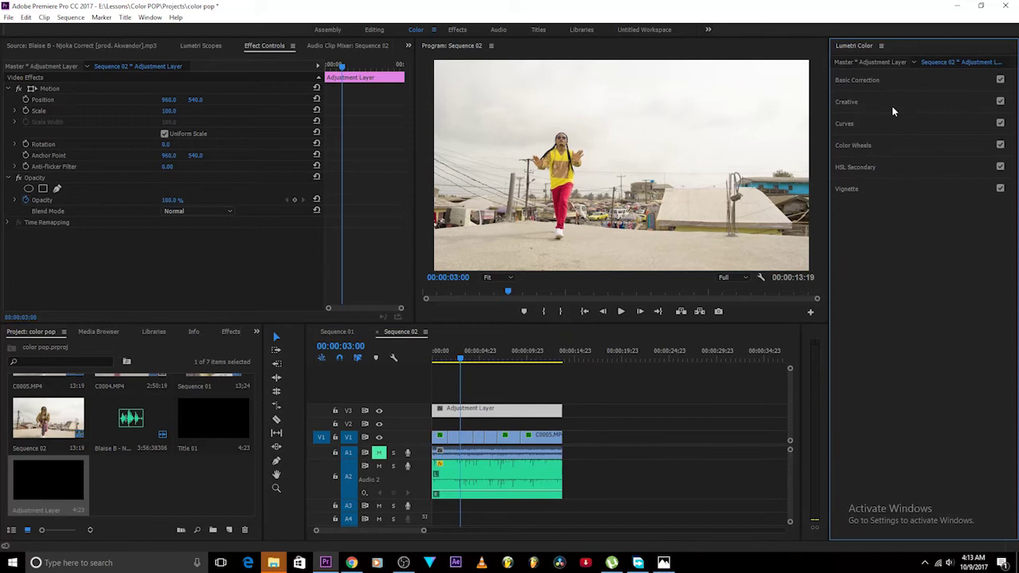
pyautogui.click(886, 80)
pyautogui.click(891, 78)
pyautogui.click(893, 80)
pyautogui.click(899, 82)
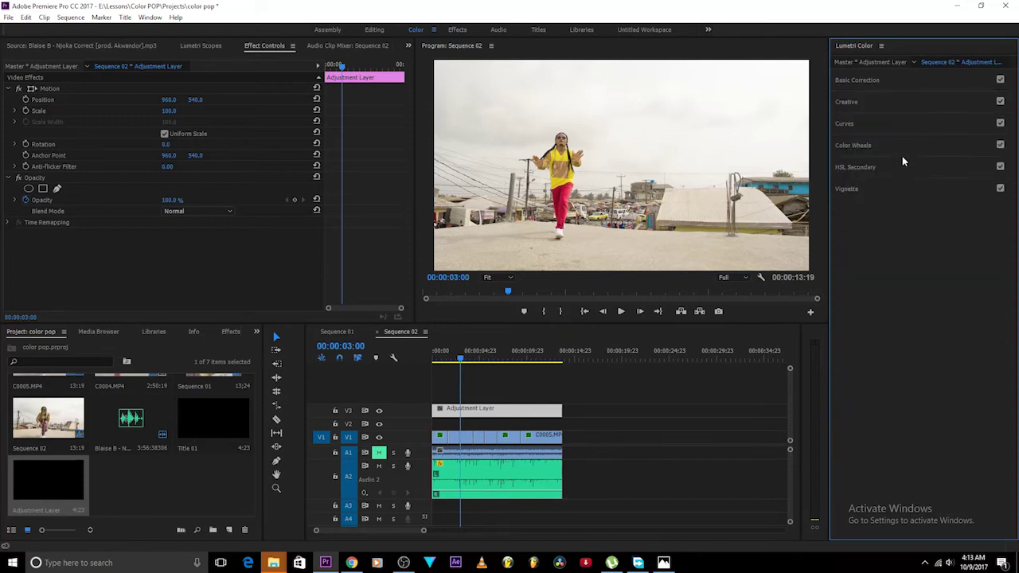
# - Browse the Creative look presets and apply Fuji ETERNA 250D Kodak 2395 (by Adobe) to the adjustment layer
pyautogui.click(883, 102)
pyautogui.click(402, 384)
pyautogui.click(483, 412)
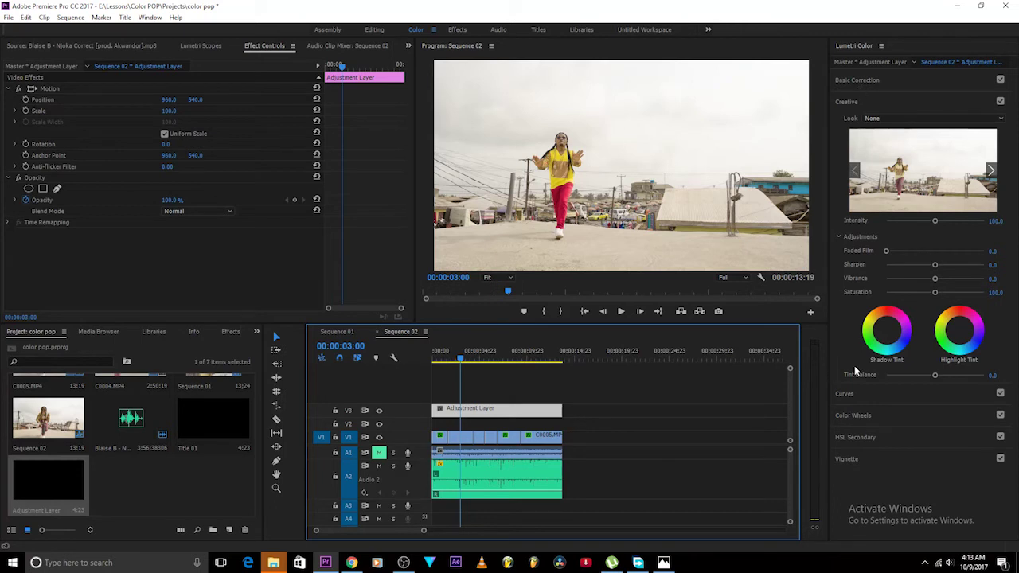
pyautogui.click(874, 99)
pyautogui.click(885, 102)
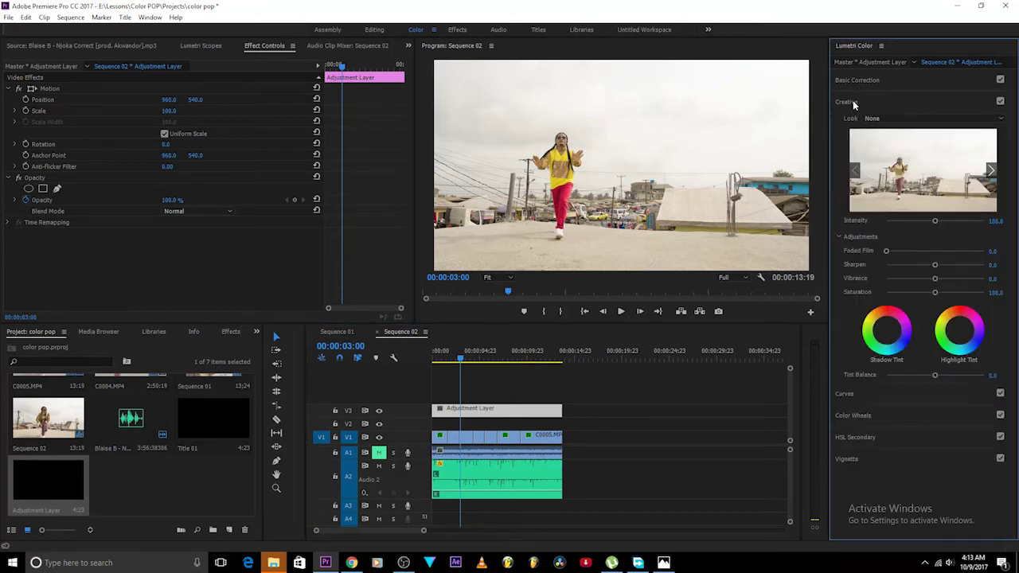
pyautogui.click(872, 116)
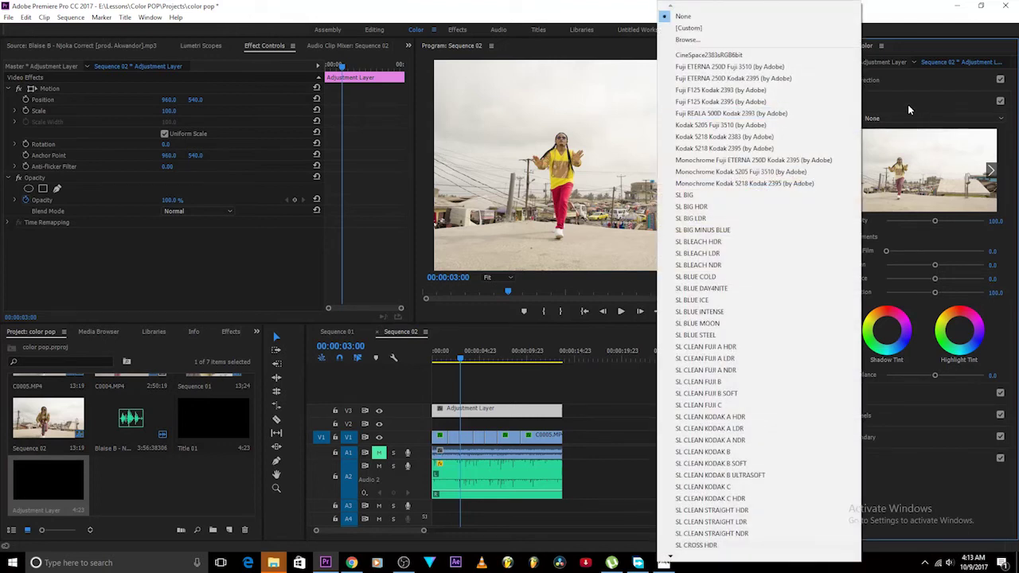
pyautogui.click(907, 104)
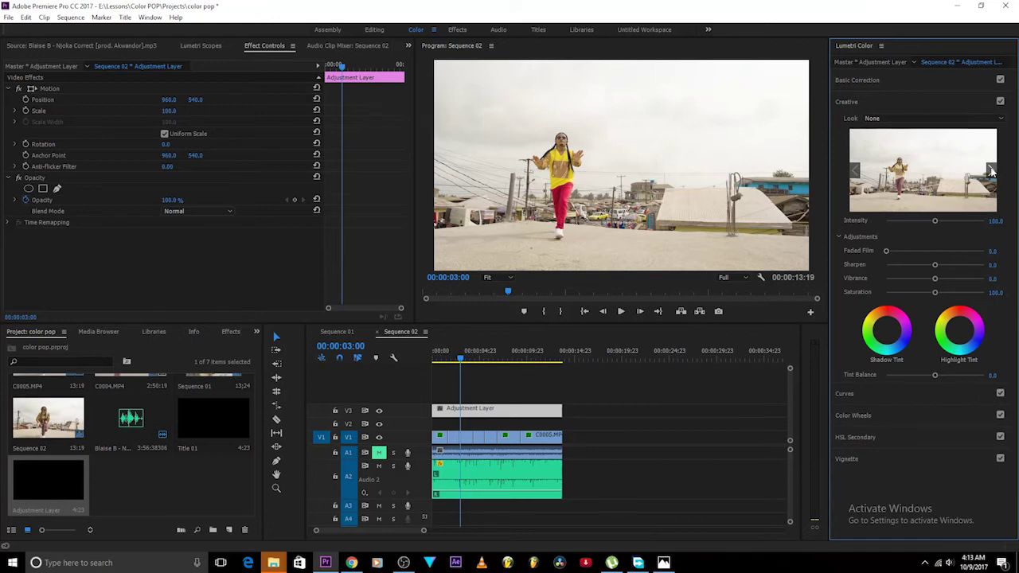
pyautogui.click(991, 170)
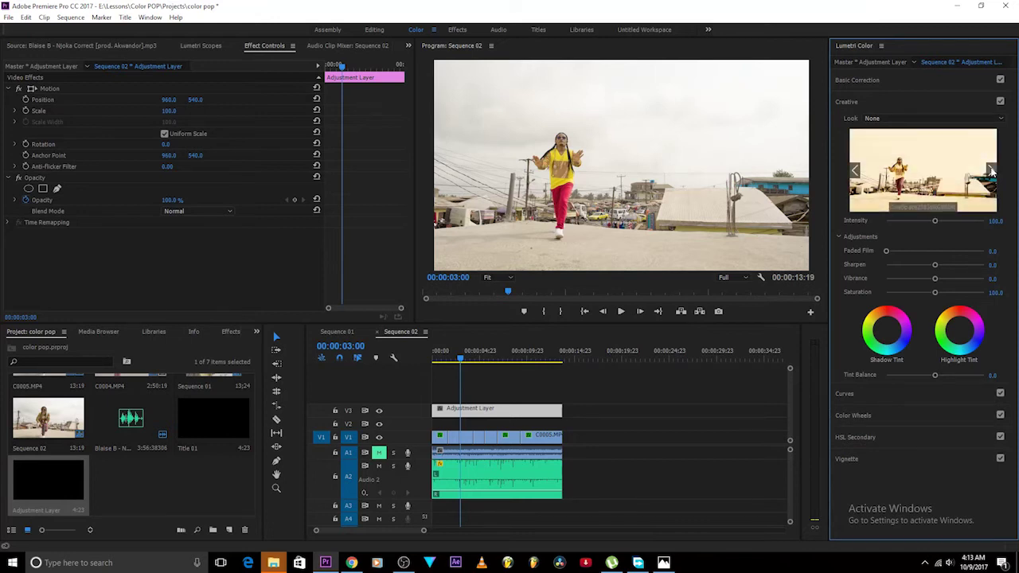
pyautogui.click(991, 170)
pyautogui.click(991, 170)
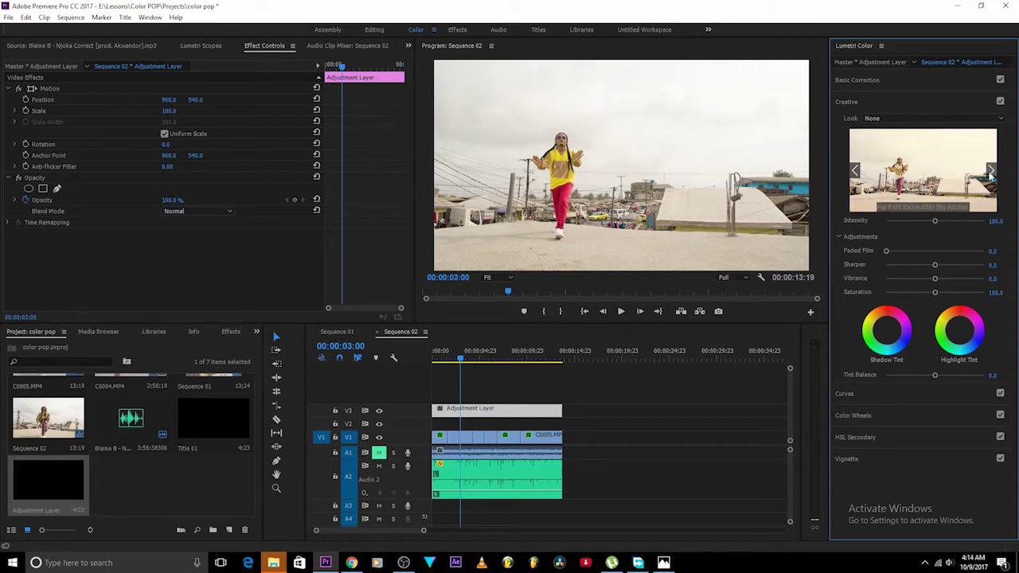
pyautogui.click(856, 170)
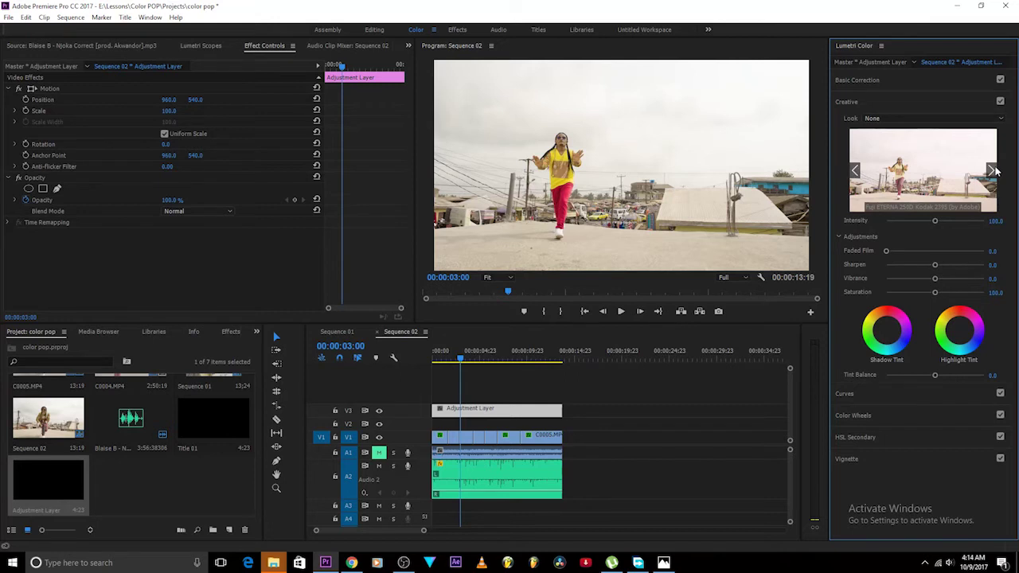
pyautogui.click(941, 178)
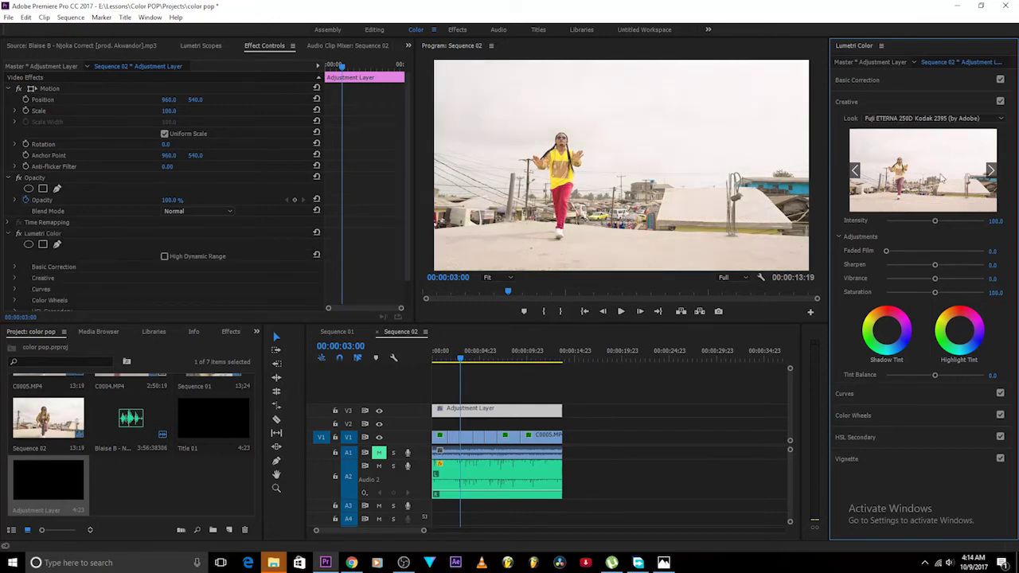
# - Compare the picture with the adjustment layer's Creative look switched off and on
pyautogui.click(1000, 101)
pyautogui.click(1000, 101)
pyautogui.click(1001, 101)
pyautogui.click(1000, 102)
pyautogui.click(1000, 102)
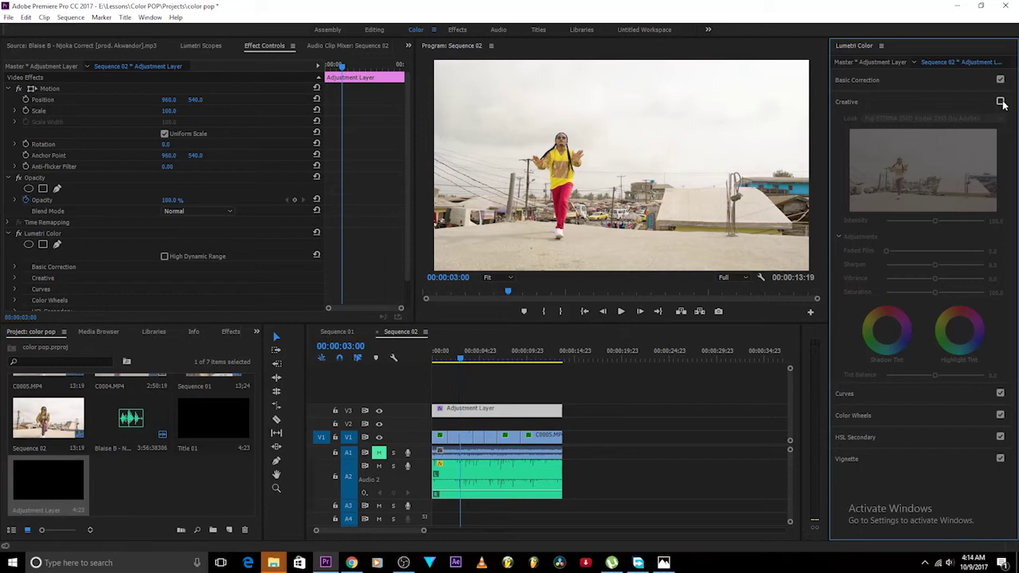
pyautogui.click(1001, 102)
# - Move the playhead to 00:00:03:03 and show only the RGB waveform in the Lumetri Scopes
pyautogui.moveTo(466, 360)
pyautogui.mouseDown()
pyautogui.moveTo(485, 360)
pyautogui.moveTo(466, 360)
pyautogui.mouseUp()
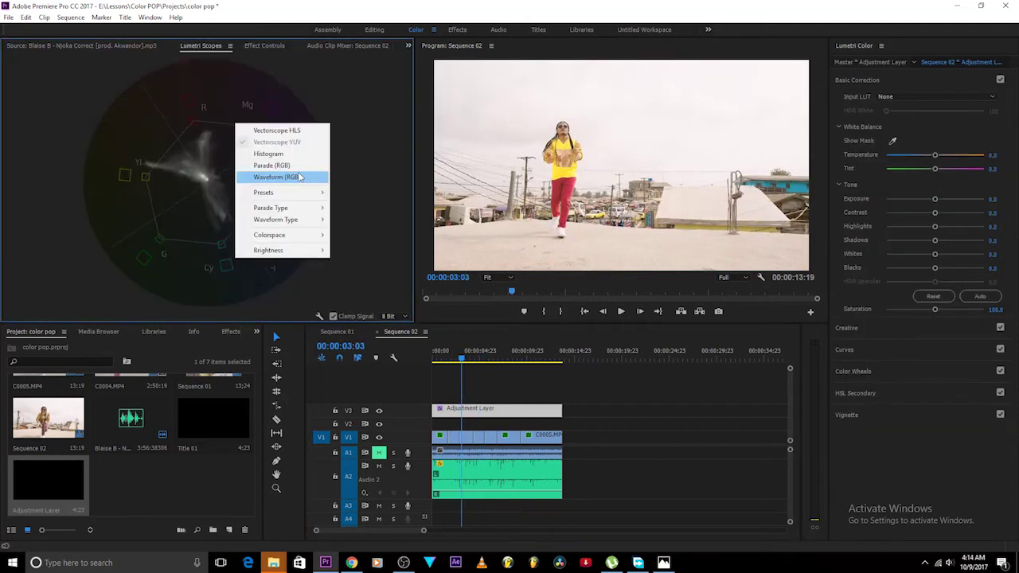
pyautogui.click(267, 179)
pyautogui.rightClick(141, 128)
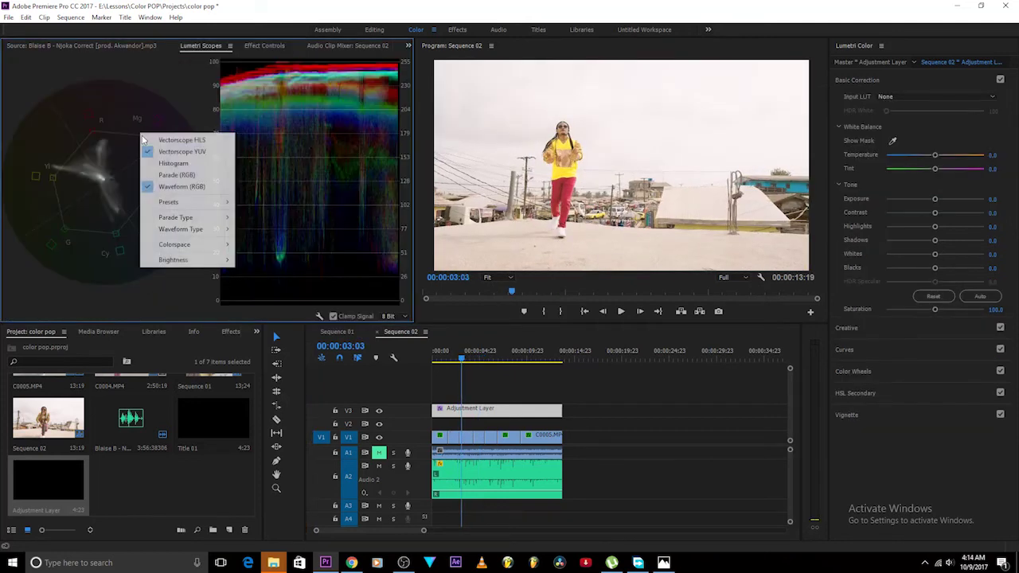
pyautogui.click(182, 152)
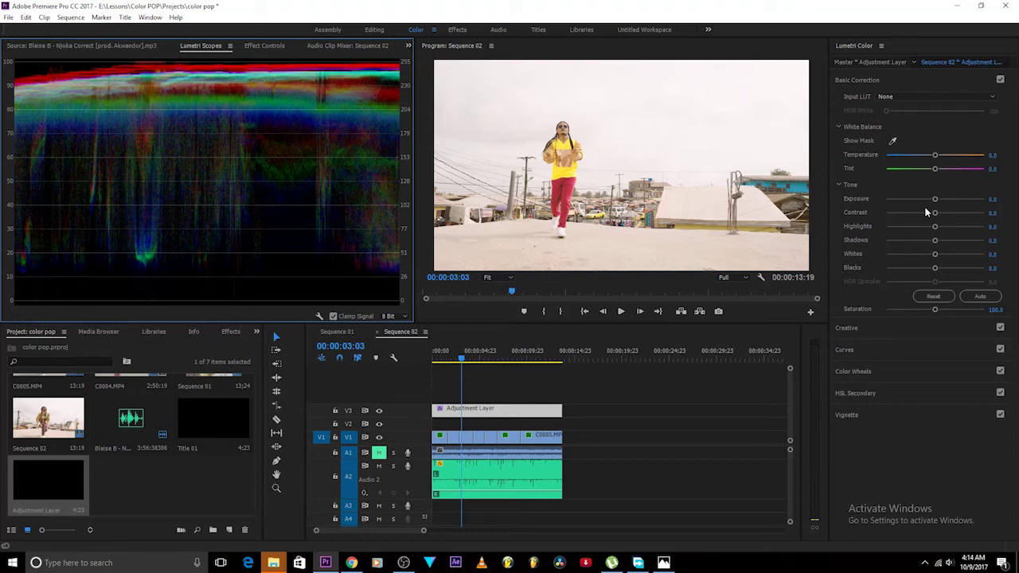
# - Set the adjustment layer's Basic Correction to Highlights -25.0, Whites -15.2, Contrast 16.3 and Shadows 2.2
pyautogui.moveTo(935, 226); pyautogui.dragTo(928, 256)
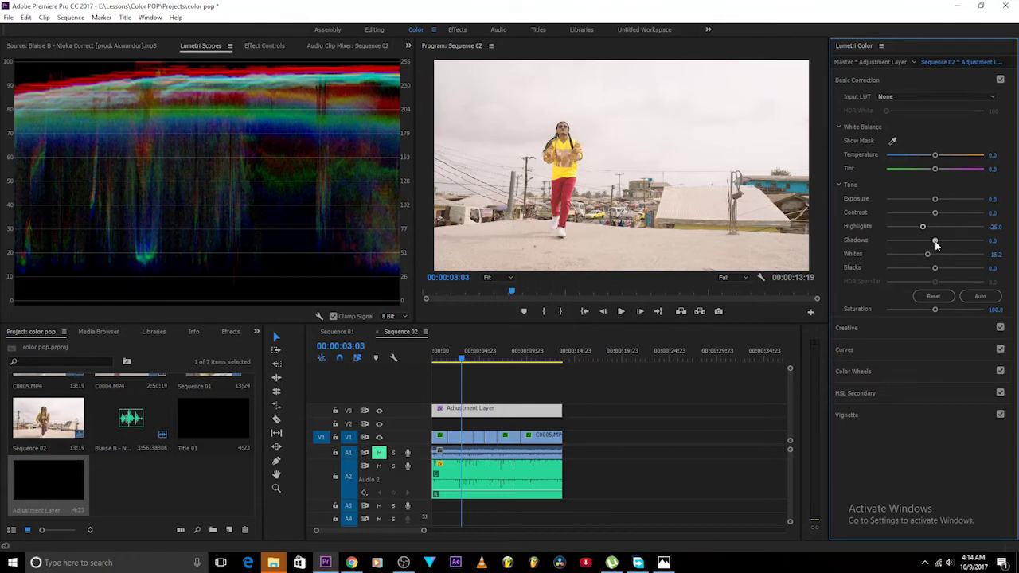
pyautogui.moveTo(934, 212); pyautogui.dragTo(942, 212)
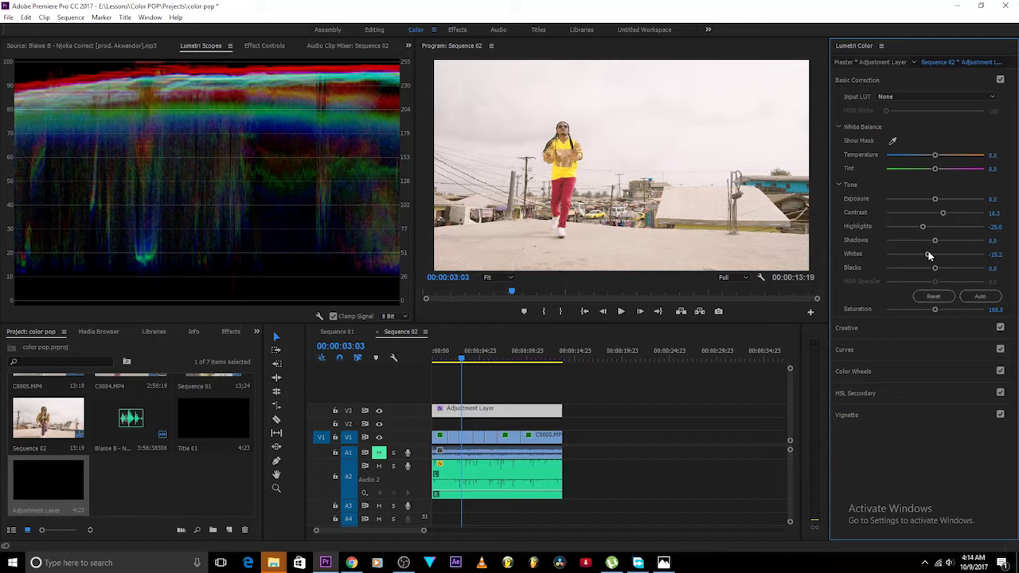
pyautogui.moveTo(934, 240); pyautogui.dragTo(937, 245)
# - Play the sequence from the start to review the grade, and return the playhead to 00:00:03:04
pyautogui.click(494, 409)
pyautogui.press('space')
pyautogui.moveTo(476, 365); pyautogui.dragTo(423, 354)
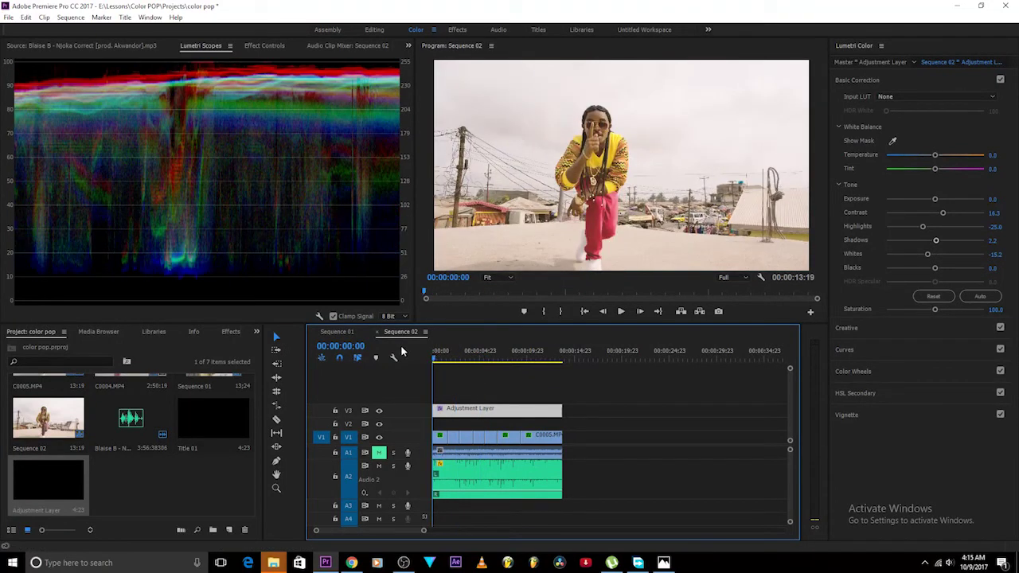
pyautogui.press('space')
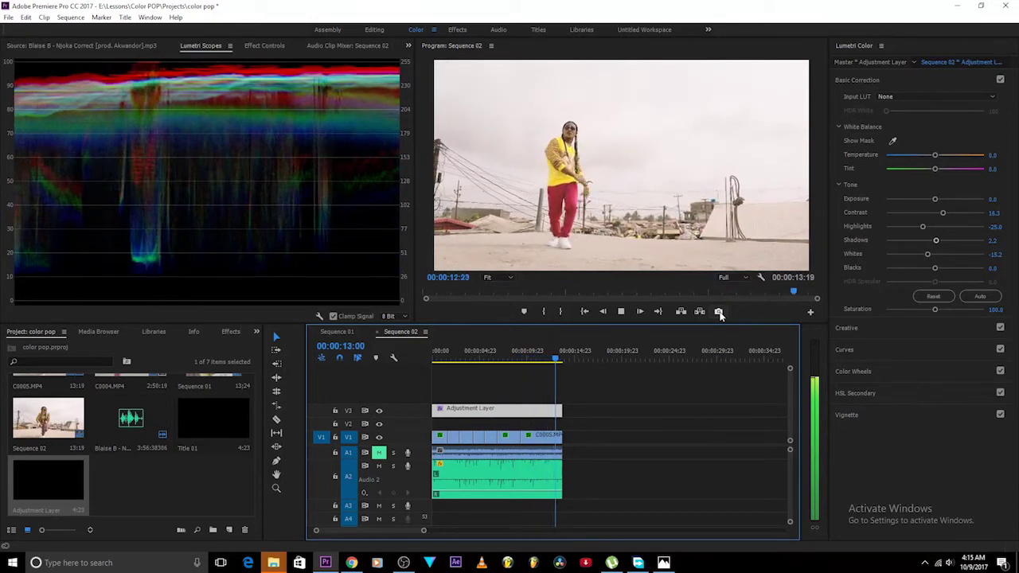
pyautogui.click(483, 357)
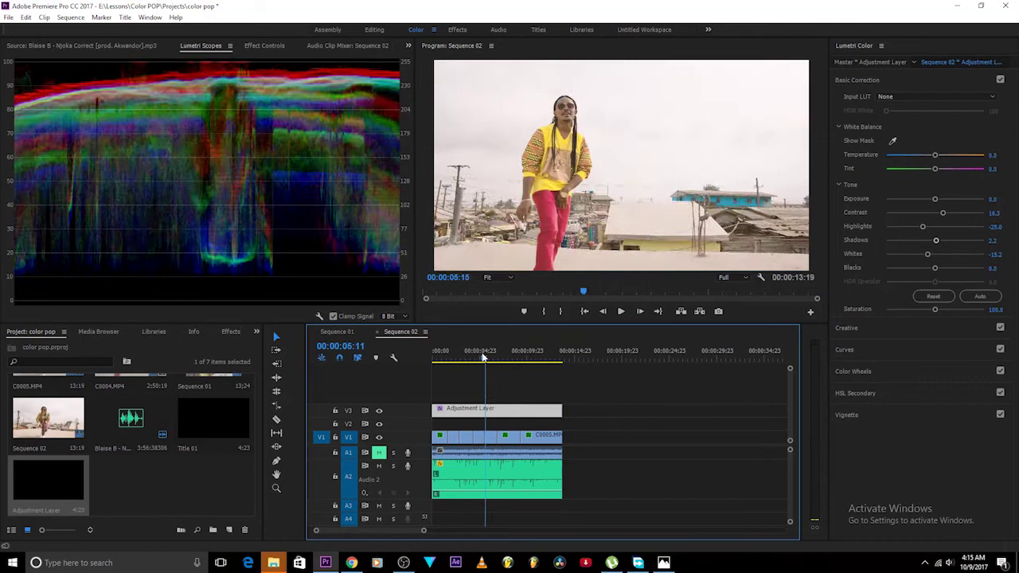
pyautogui.click(452, 357)
pyautogui.click(463, 359)
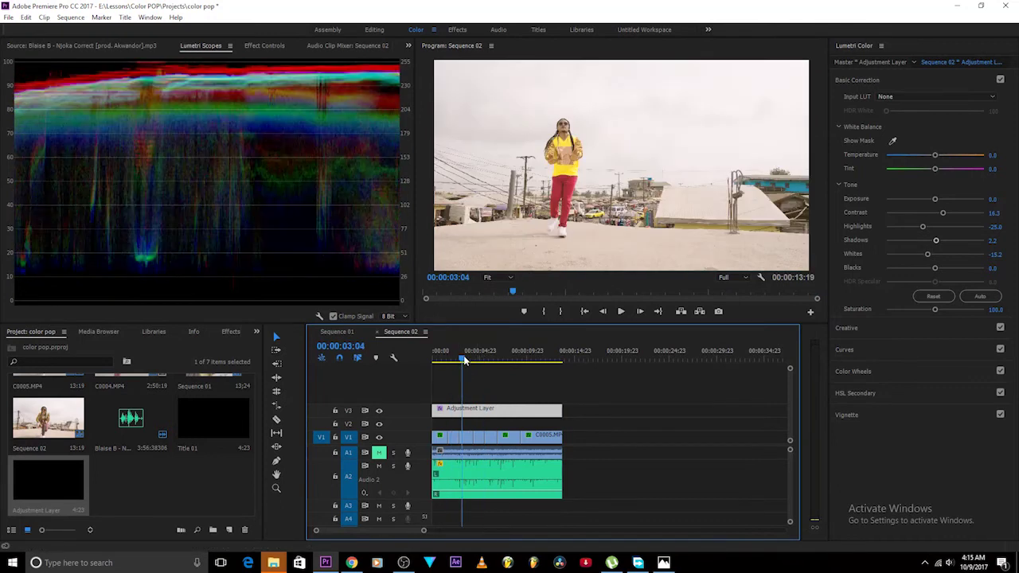
# - Add a vignette to the adjustment layer with Amount -1.8 and Feather 75.0, and play the sequence to check it
pyautogui.click(867, 413)
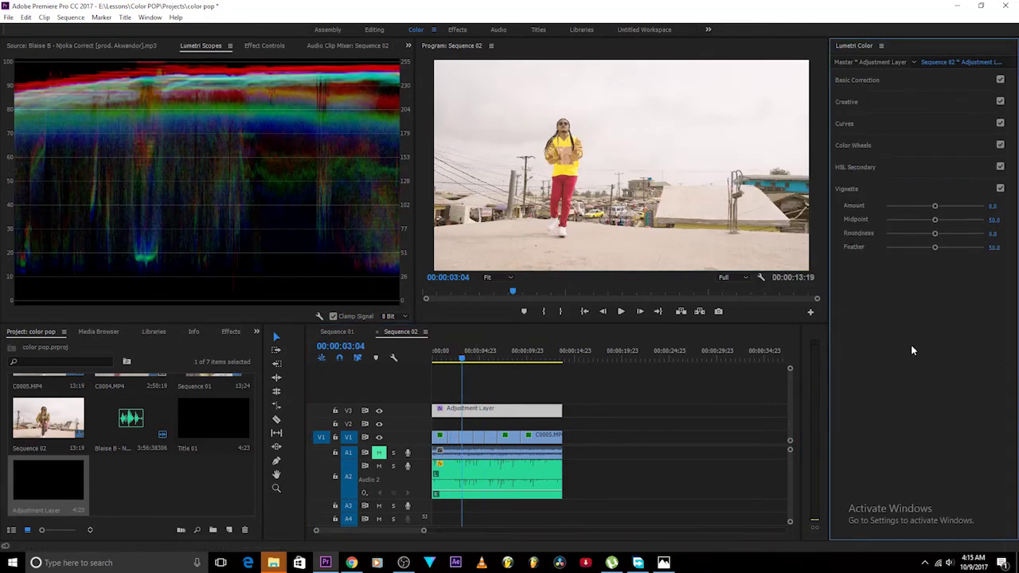
pyautogui.moveTo(935, 207); pyautogui.dragTo(891, 209)
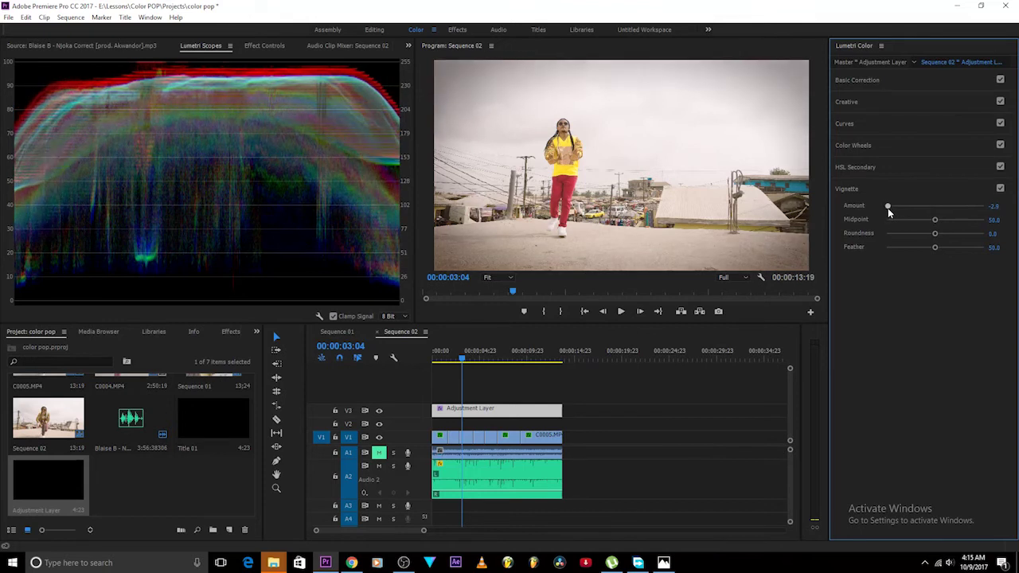
pyautogui.moveTo(890, 208); pyautogui.dragTo(891, 208)
pyautogui.moveTo(934, 247); pyautogui.dragTo(956, 249)
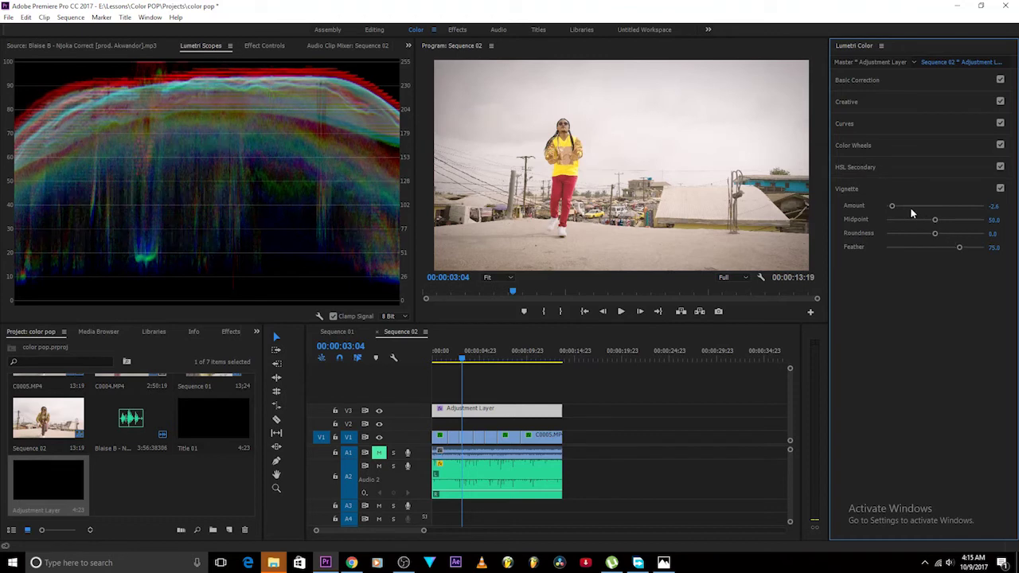
pyautogui.moveTo(896, 208); pyautogui.dragTo(904, 210)
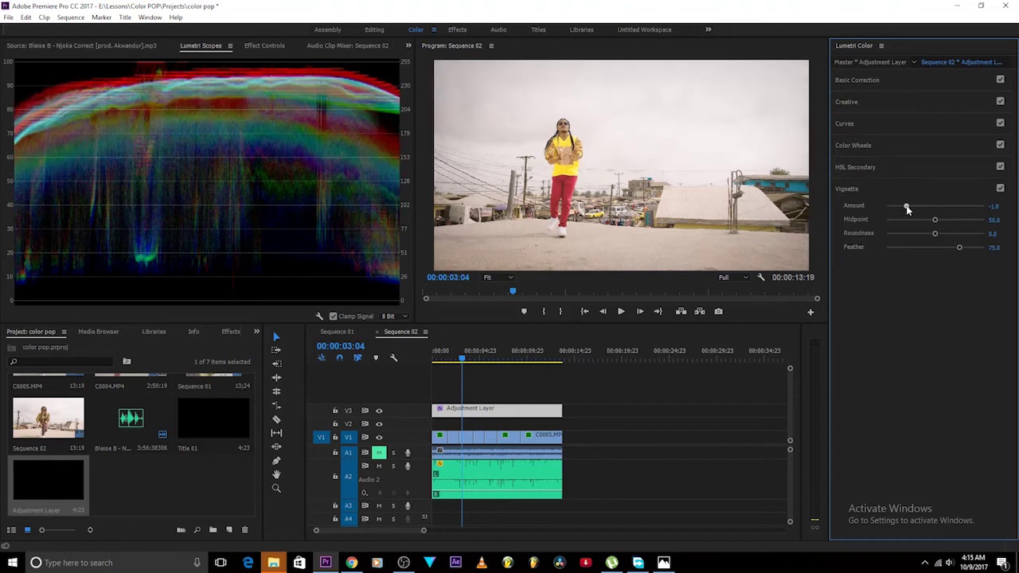
pyautogui.click(425, 359)
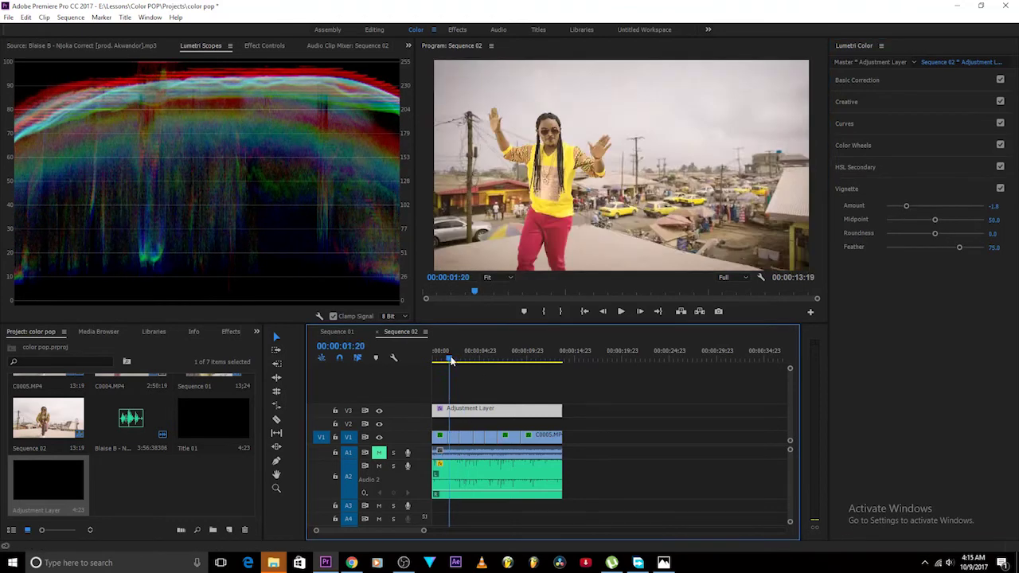
pyautogui.press('space')
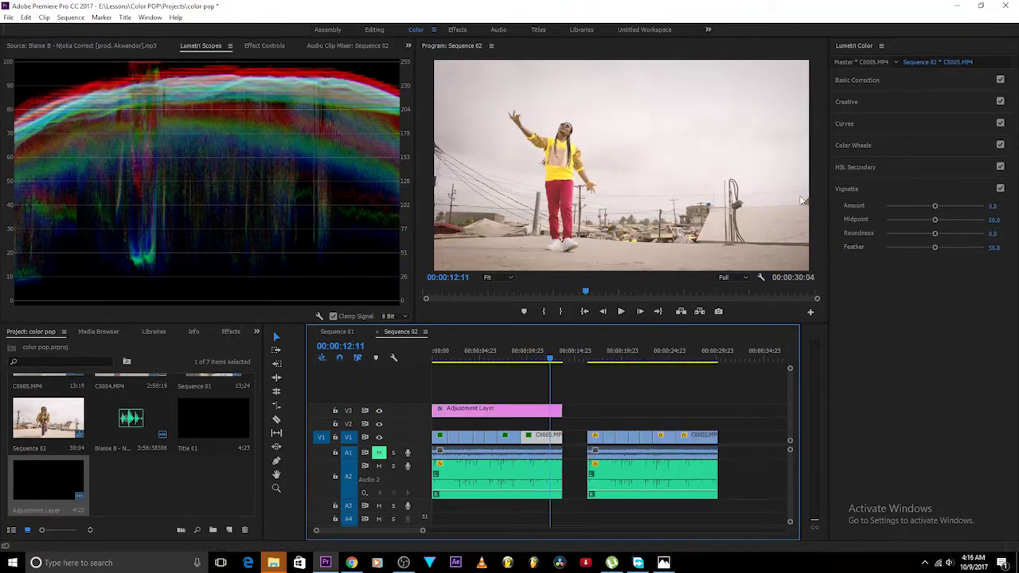
# - Set the adjustment layer's Creative adjustments to Saturation 107.6, Vibrance 3.3, Sharpen 2.2 and Faded Film 40.2
pyautogui.click(881, 102)
pyautogui.click(887, 80)
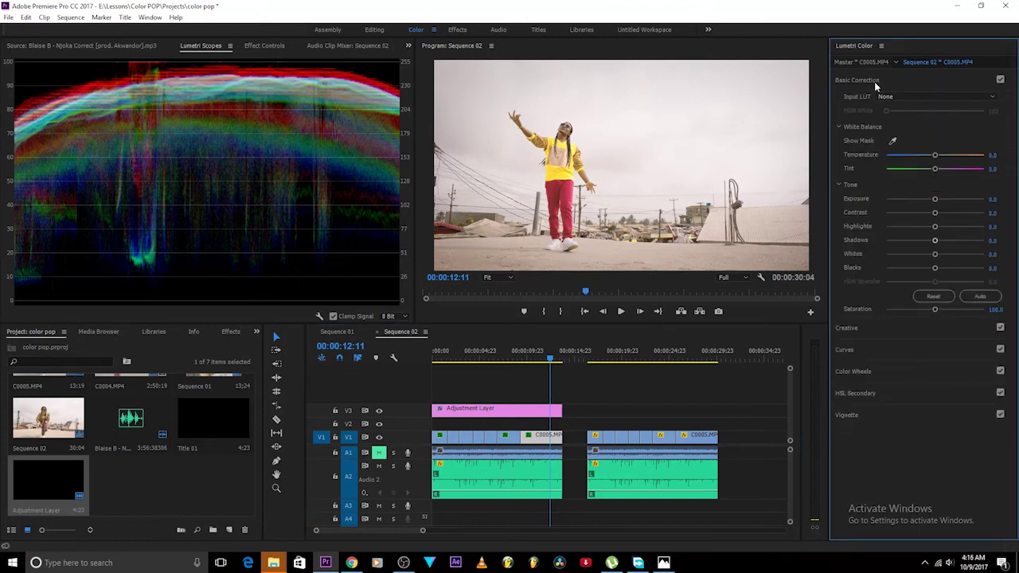
pyautogui.click(506, 409)
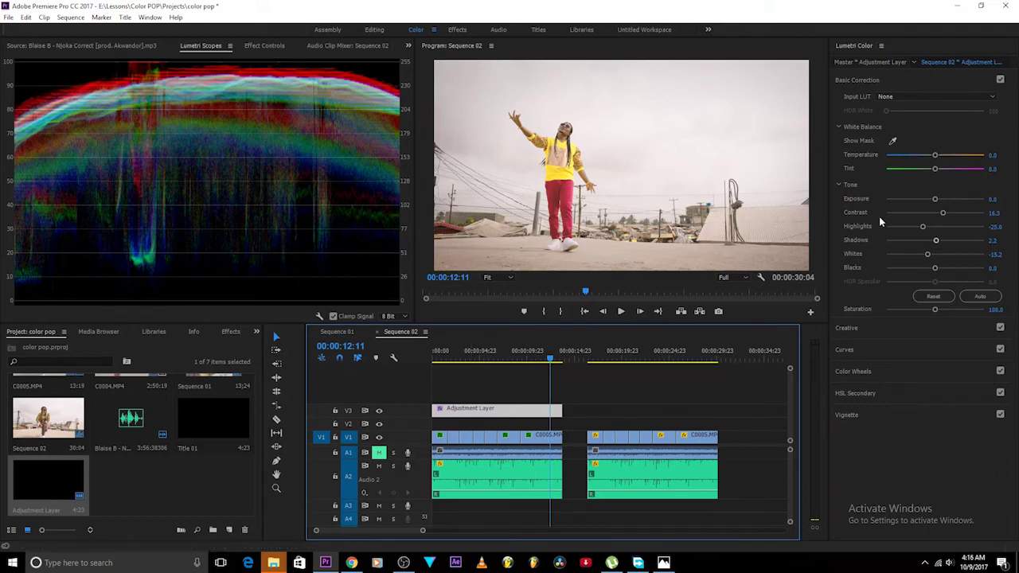
pyautogui.click(872, 328)
pyautogui.moveTo(934, 292)
pyautogui.mouseDown()
pyautogui.moveTo(960, 296)
pyautogui.moveTo(945, 297)
pyautogui.mouseUp()
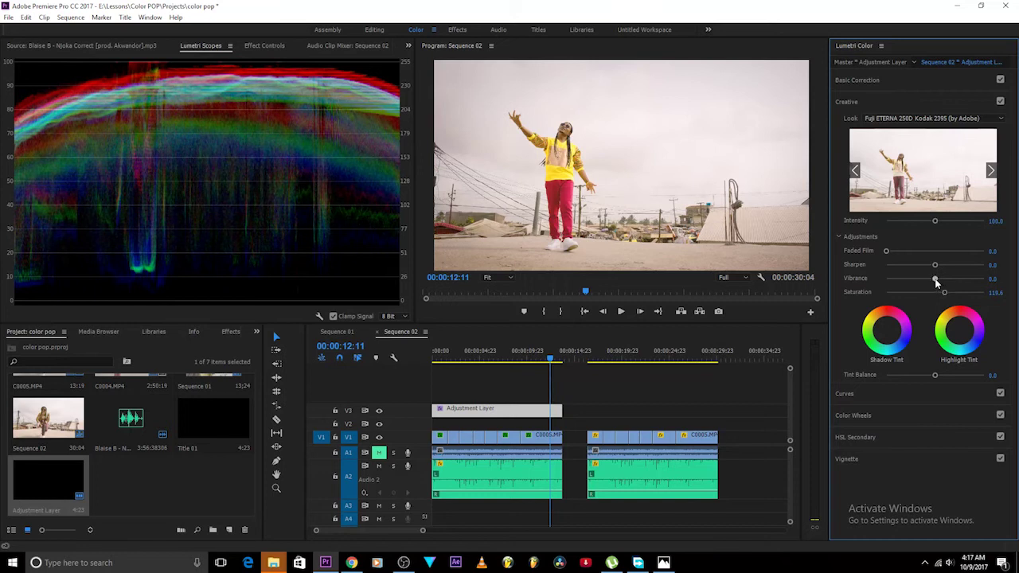
pyautogui.doubleClick(944, 293)
pyautogui.moveTo(936, 295); pyautogui.dragTo(940, 294)
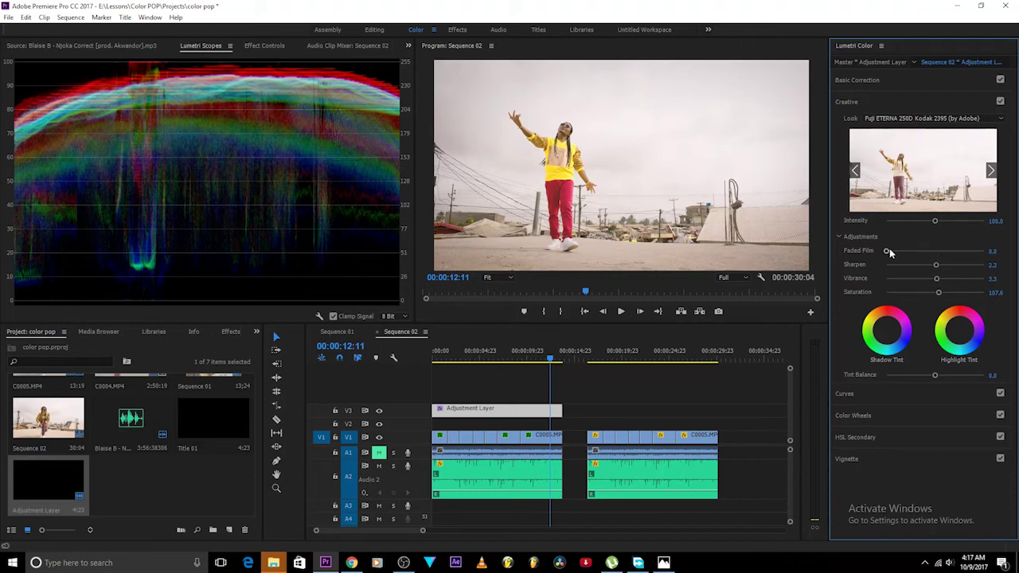
pyautogui.moveTo(887, 251); pyautogui.dragTo(924, 253)
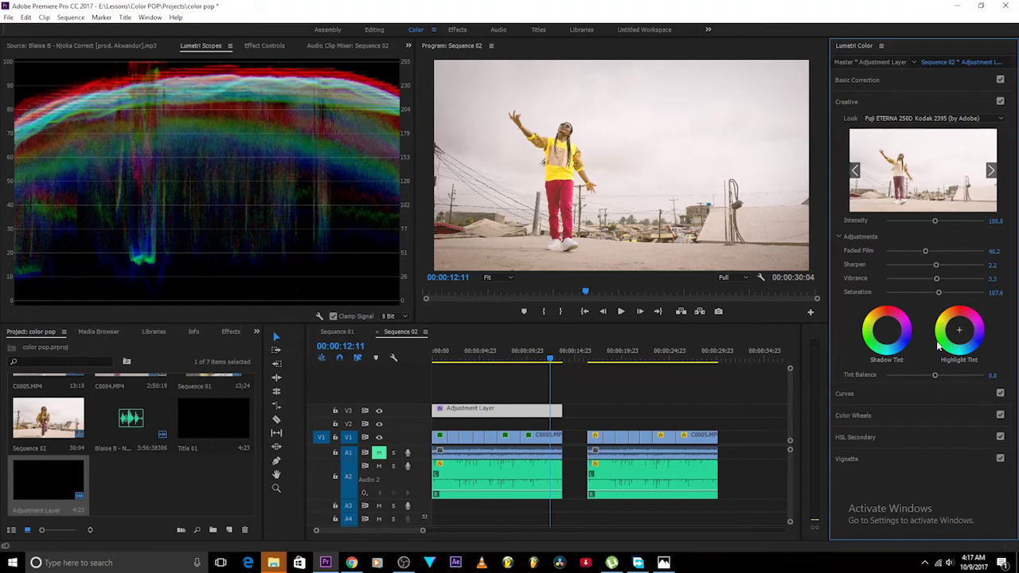
# - Shift the adjustment layer's Highlight Tint slightly toward blue and compare it with the neutral tint at 00:00:02:18
pyautogui.moveTo(959, 328); pyautogui.dragTo(960, 329)
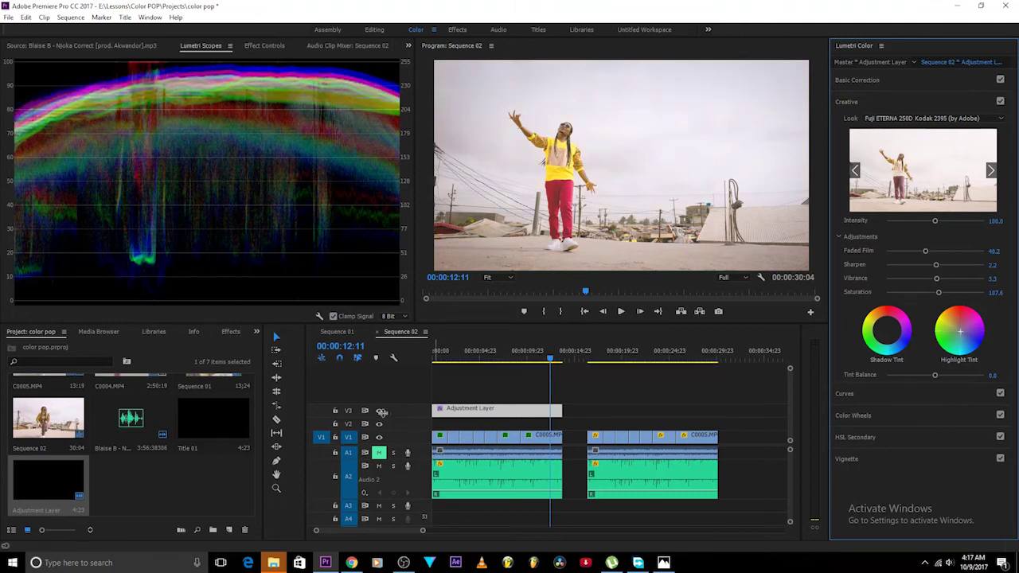
pyautogui.click(460, 358)
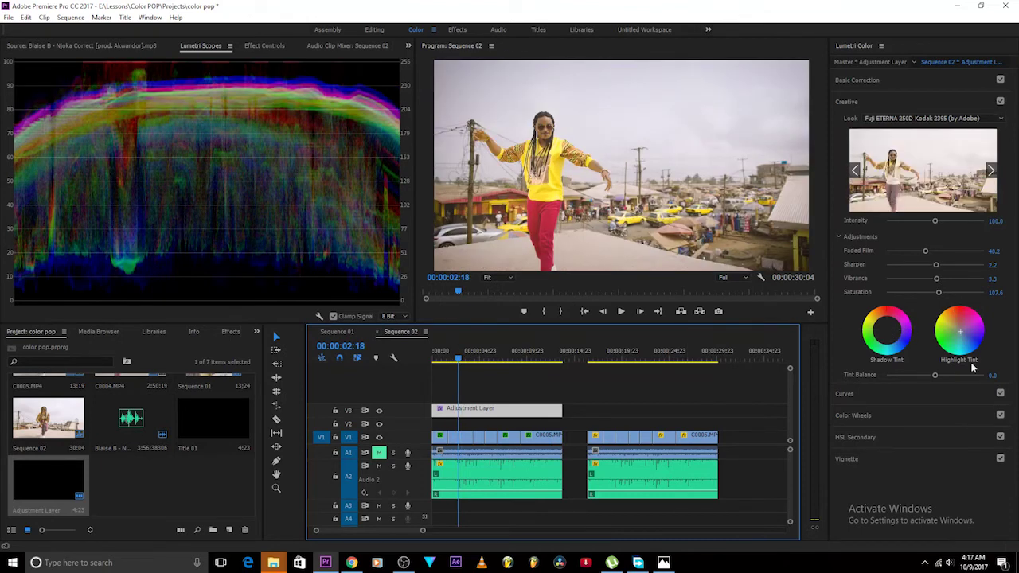
pyautogui.click(962, 335)
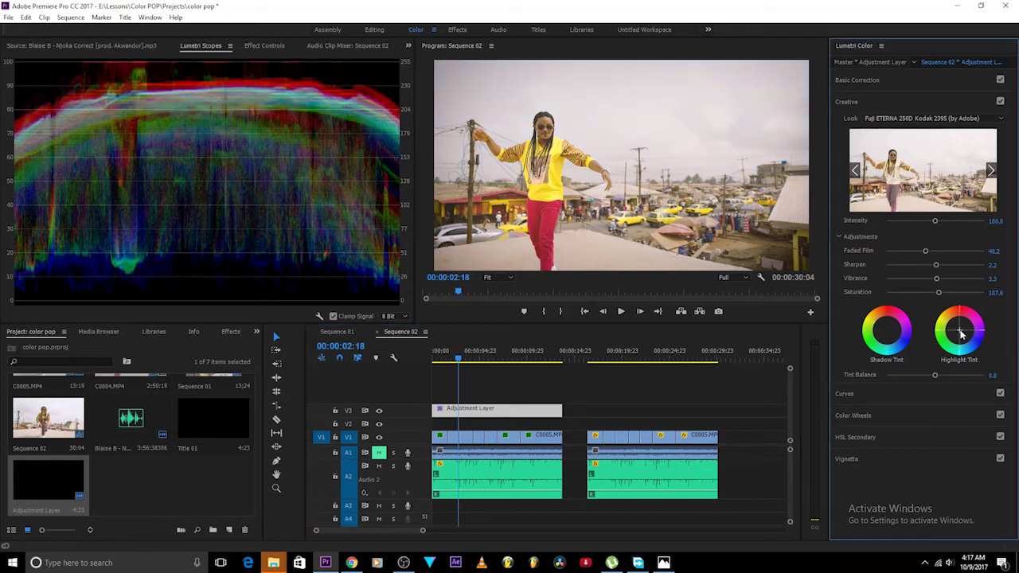
pyautogui.doubleClick(962, 335)
pyautogui.click(961, 335)
pyautogui.doubleClick(962, 335)
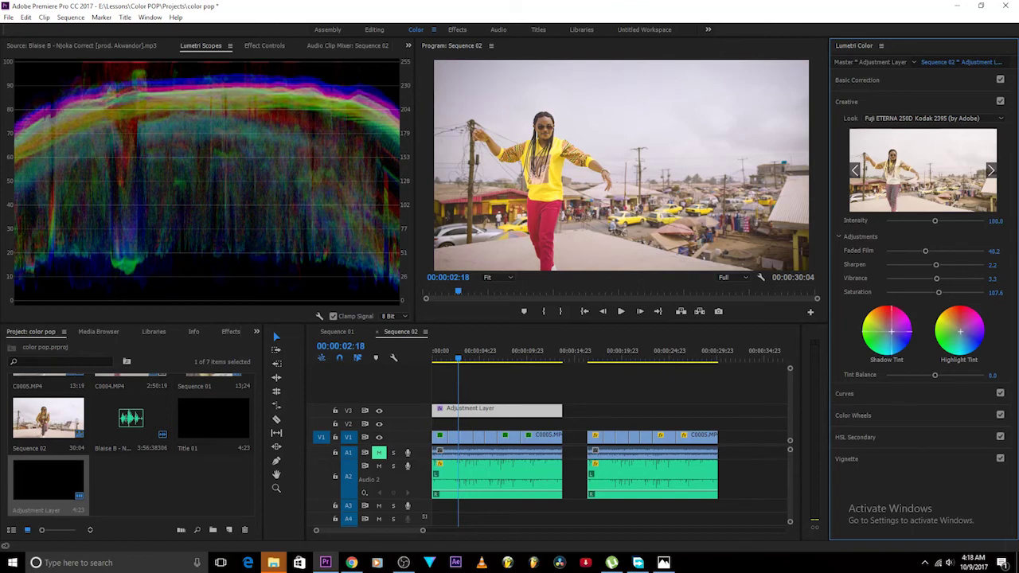
# - Shift the adjustment layer's Shadow Tint slightly toward blue and play the sequence to check the look
pyautogui.moveTo(888, 332); pyautogui.dragTo(892, 336)
pyautogui.doubleClick(892, 335)
pyautogui.press('space')
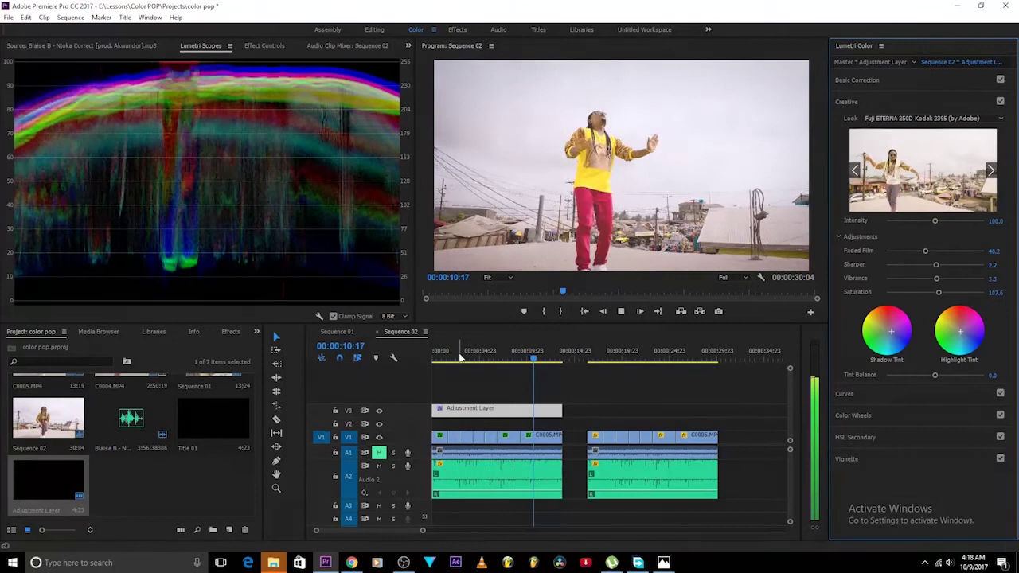
pyautogui.press('space')
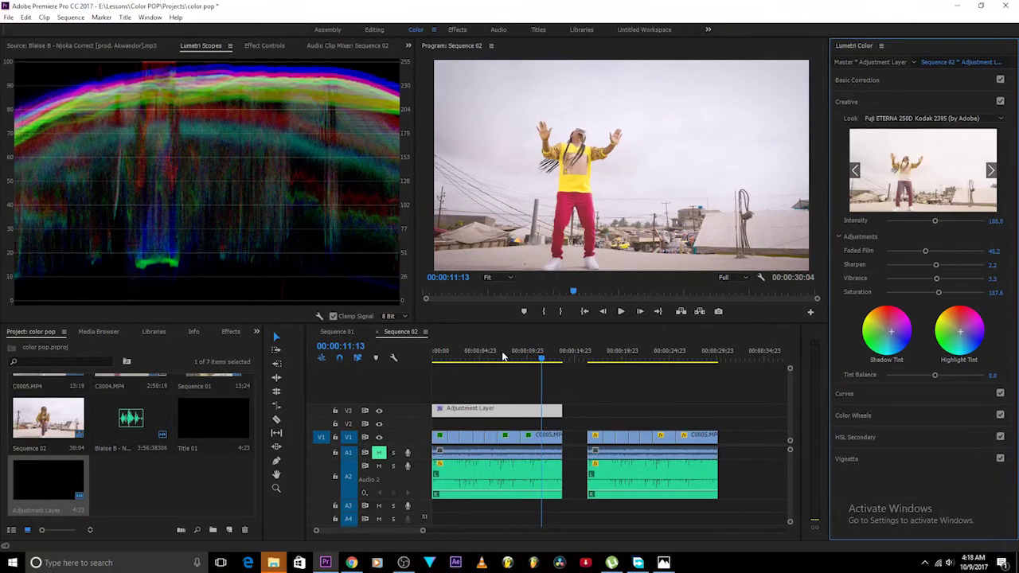
# - Play the opening of the sequence to review the overall look
pyautogui.moveTo(481, 357); pyautogui.dragTo(464, 357)
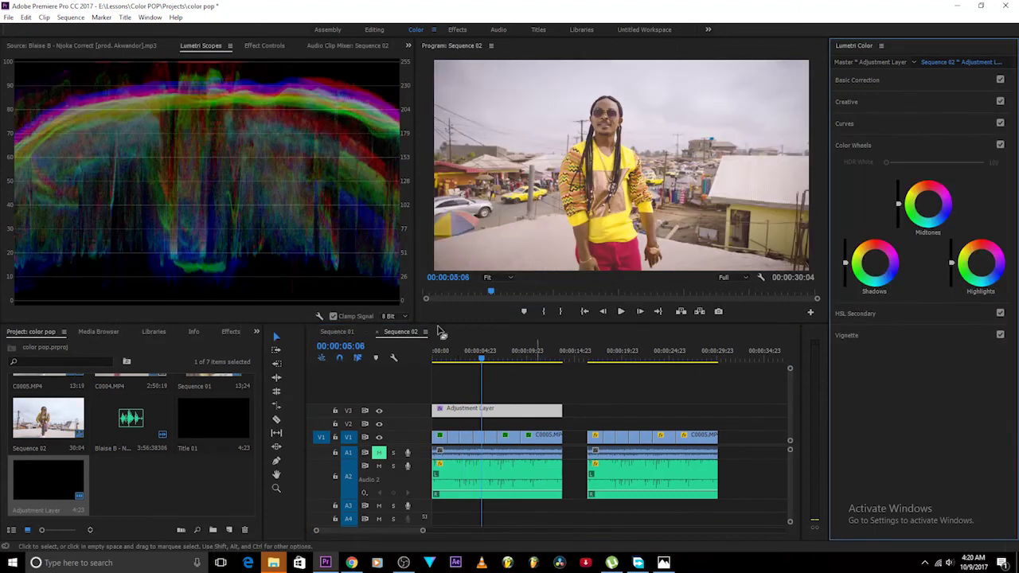
pyautogui.moveTo(481, 358); pyautogui.dragTo(438, 358)
pyautogui.press('space')
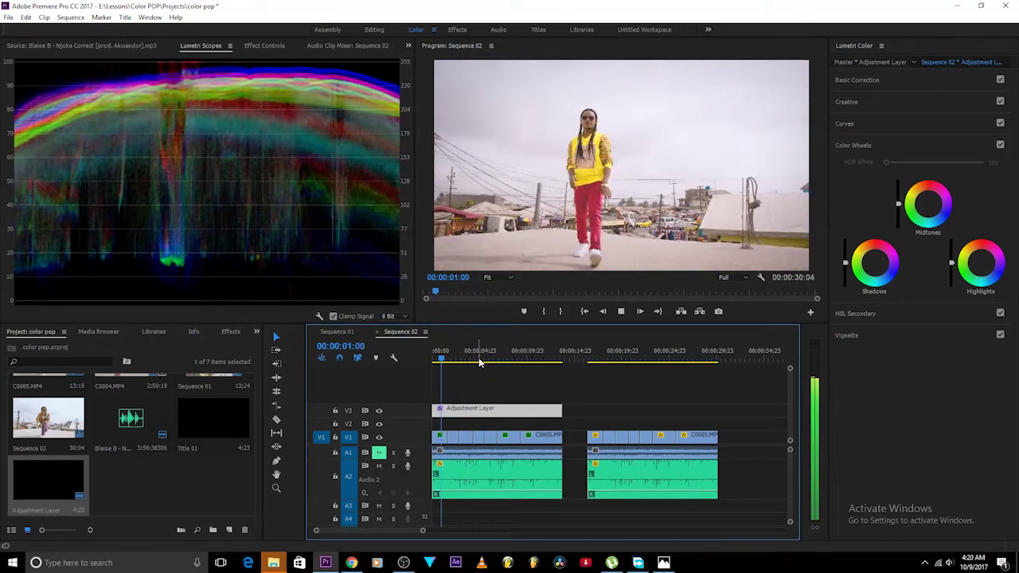
pyautogui.press('space')
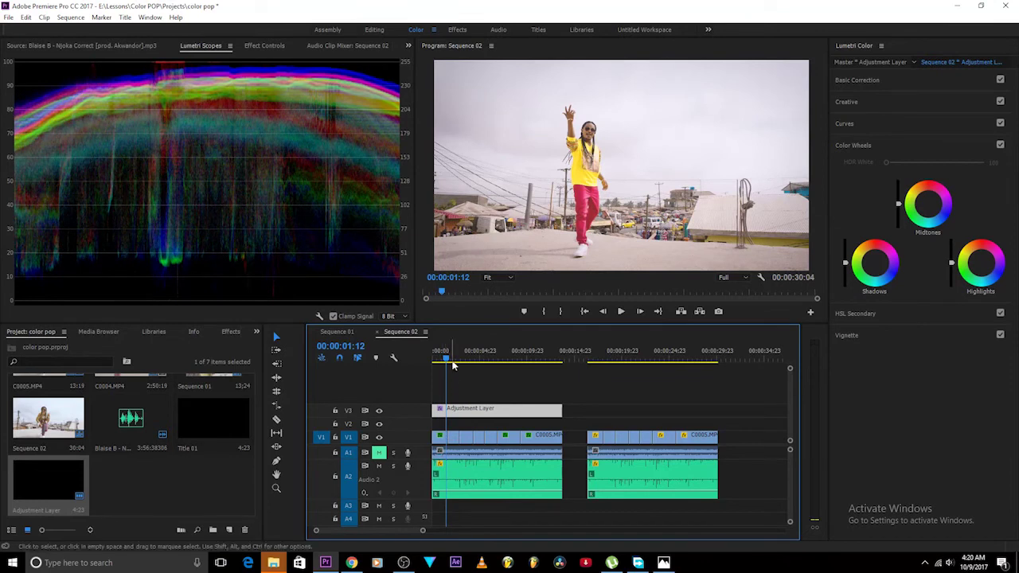
# - Select the first C0005.MP4 clip on V1 and show its Basic Correction settings
pyautogui.click(443, 439)
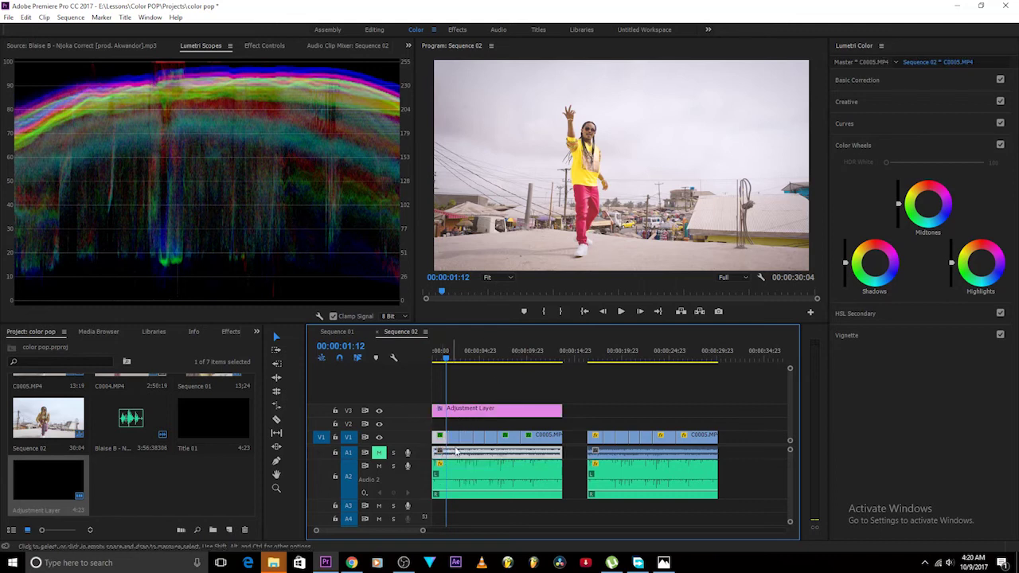
pyautogui.rightClick(448, 435)
pyautogui.click(446, 382)
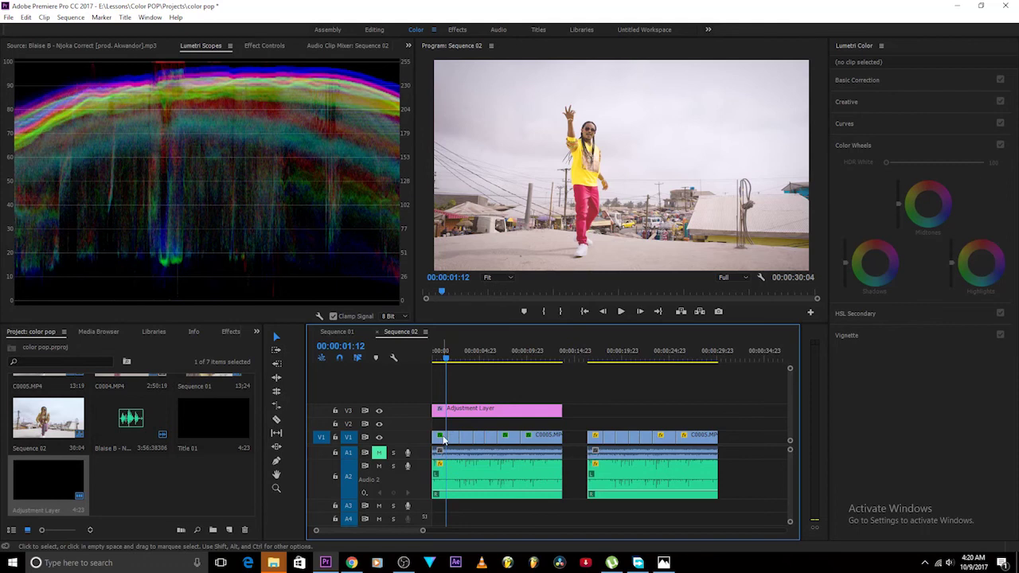
pyautogui.click(446, 437)
pyautogui.click(872, 78)
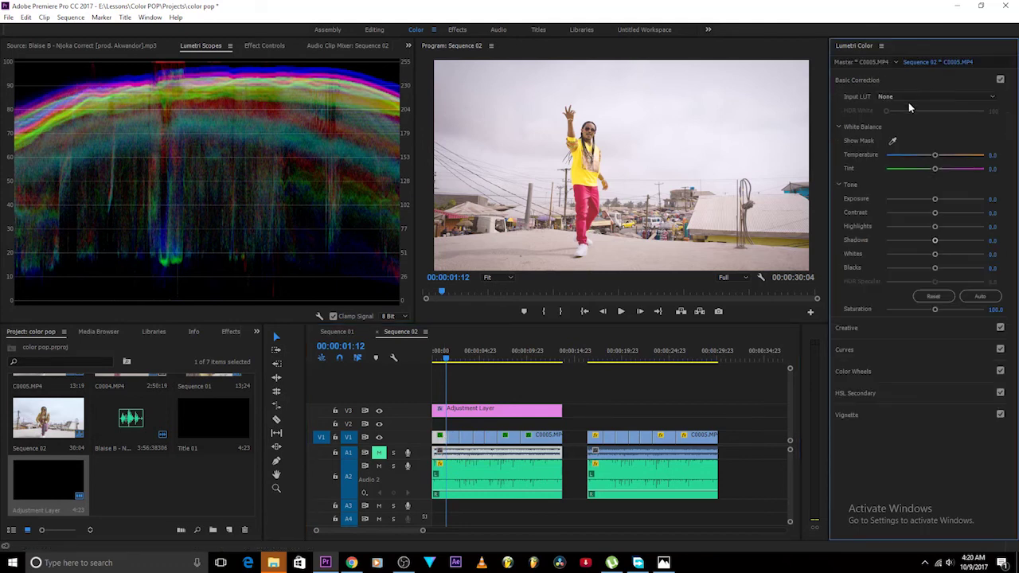
# - Play on to 00:00:03:19 and set the Contrast of the C0005.MP4 clip there to 6.5
pyautogui.press('space')
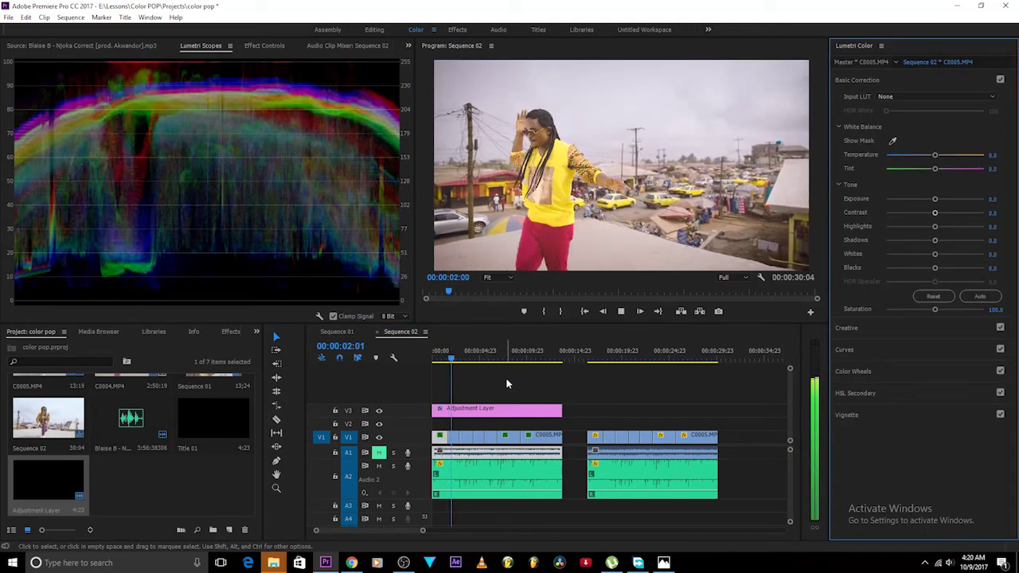
pyautogui.press('space')
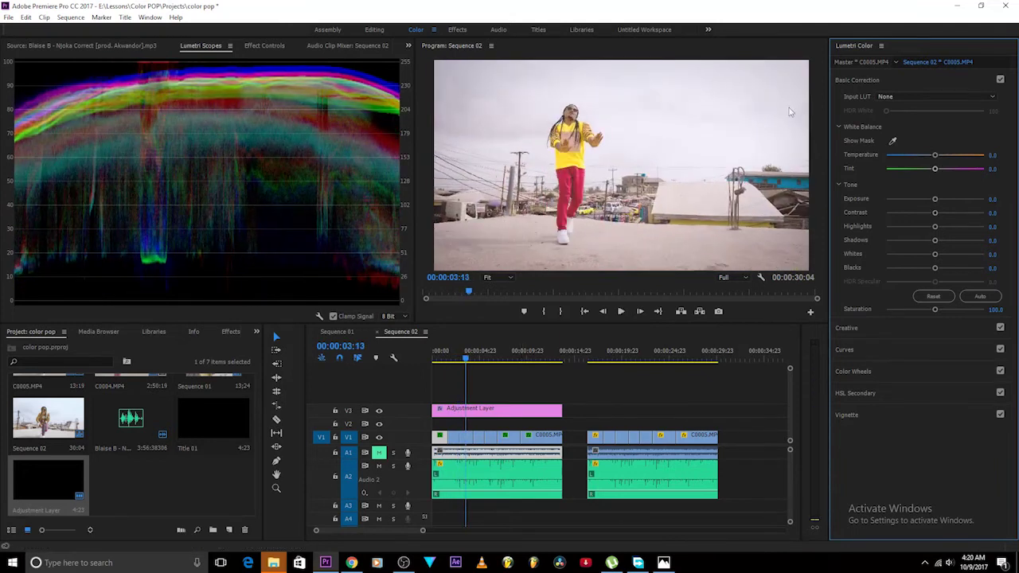
pyautogui.press('space')
pyautogui.press('space')
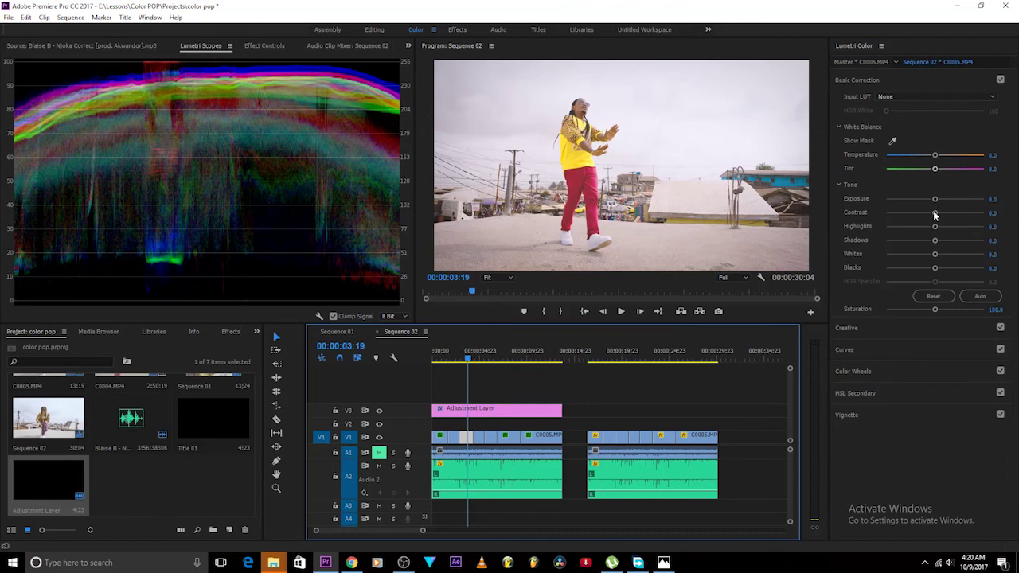
pyautogui.moveTo(936, 215); pyautogui.dragTo(938, 212)
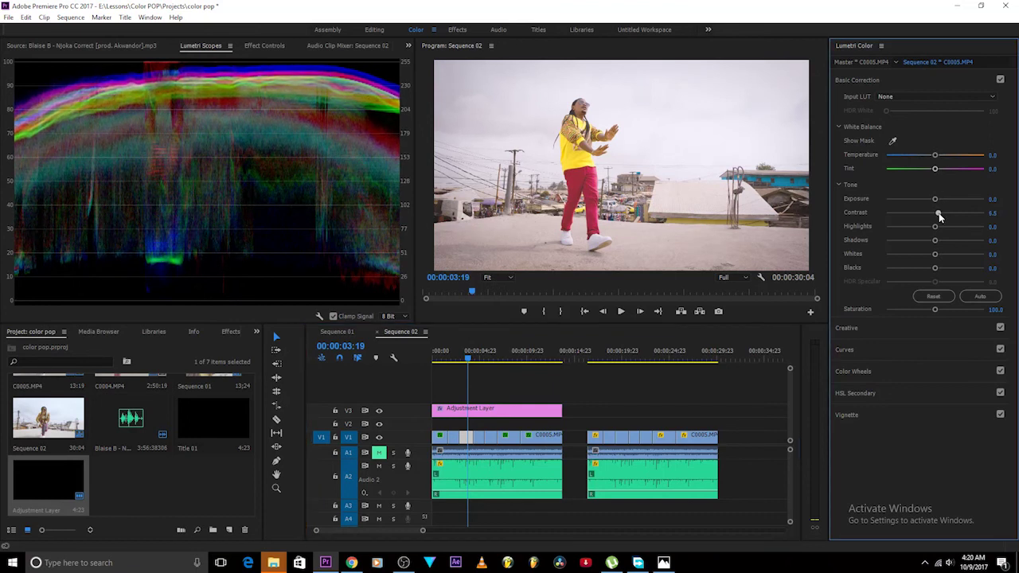
# - Set the C0004.MP4 clip at 00:00:04:21 to Contrast 22.8 and Highlights 42.4, and replay from just before it
pyautogui.press('space')
pyautogui.press('space')
pyautogui.click(479, 440)
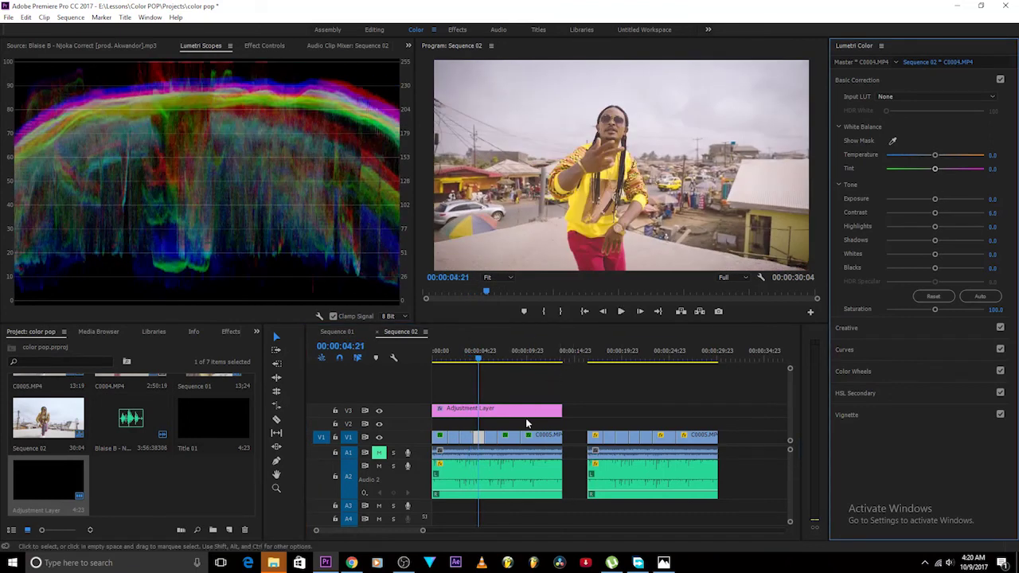
pyautogui.moveTo(935, 214); pyautogui.dragTo(956, 229)
pyautogui.click(471, 356)
pyautogui.press('space')
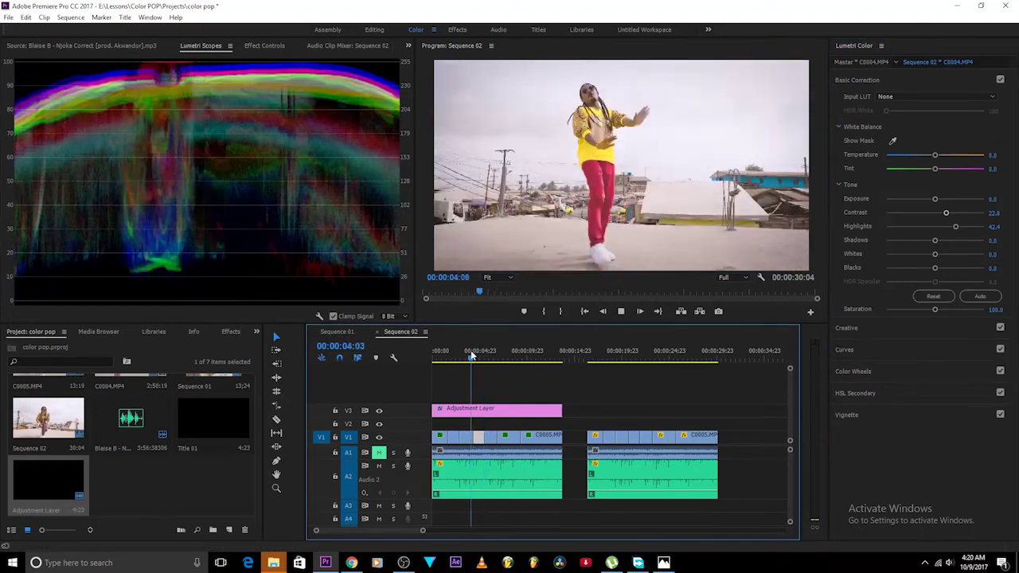
# - Set the Highlights of the C0005.MP4 clip at 00:00:04:04 to 33.7 and play the sequence from there
pyautogui.click(477, 434)
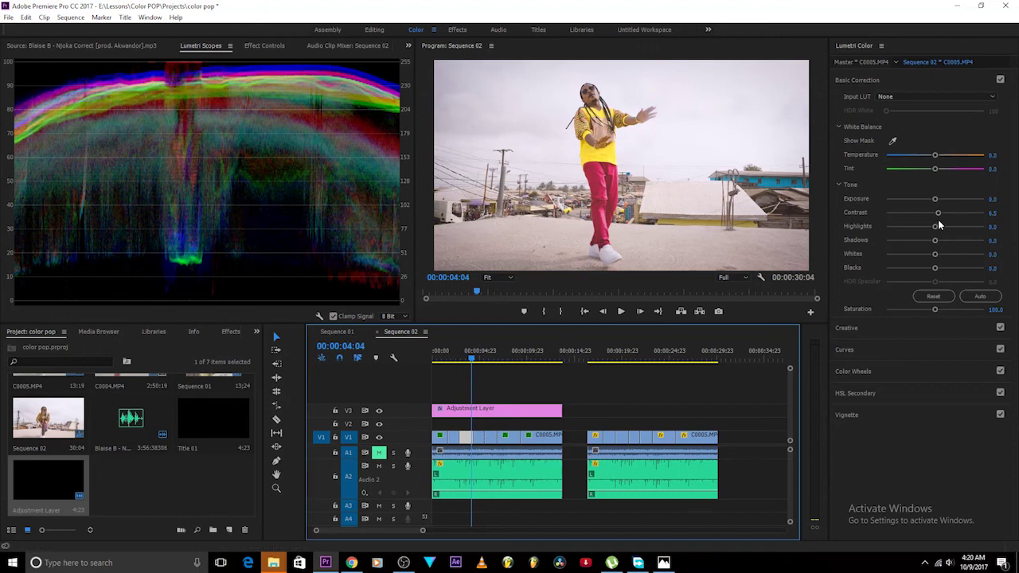
pyautogui.moveTo(937, 229); pyautogui.dragTo(950, 231)
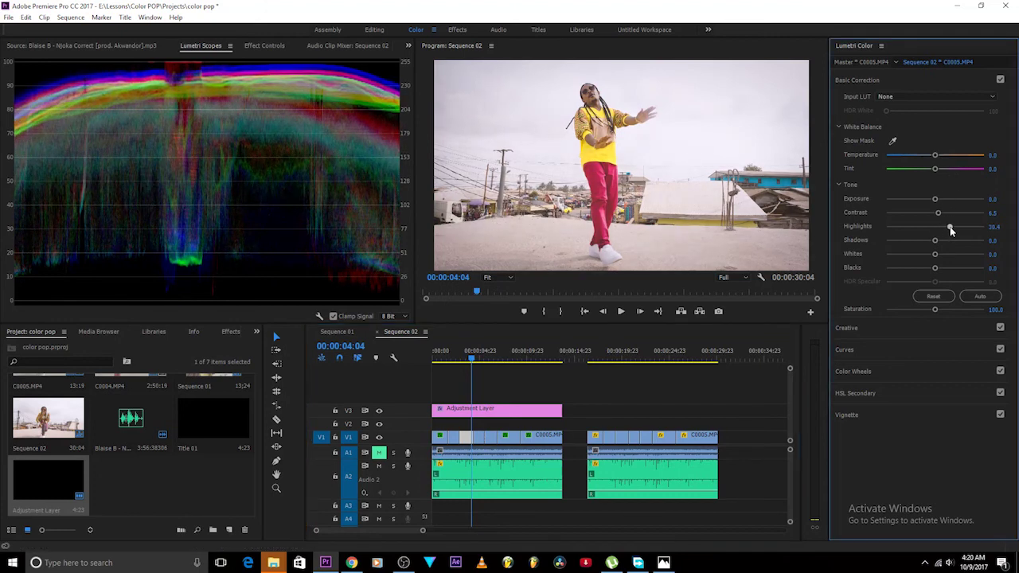
pyautogui.click(470, 360)
pyautogui.press('space')
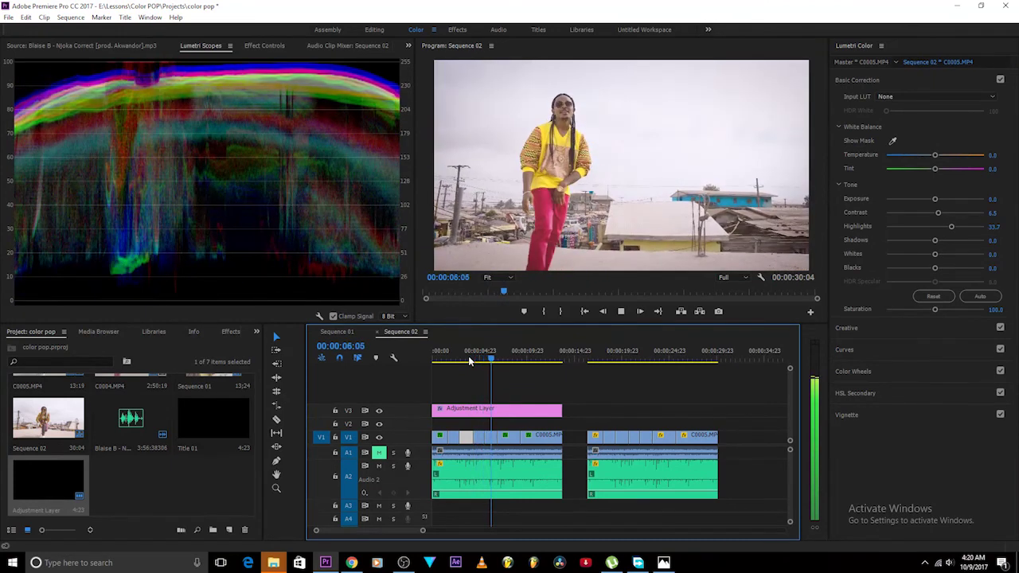
# - Set the C0005.MP4 clip at 00:00:06:05 to Highlights 35.9 and Whites -13.0, and play it briefly
pyautogui.press('space')
pyautogui.moveTo(934, 227); pyautogui.dragTo(952, 227)
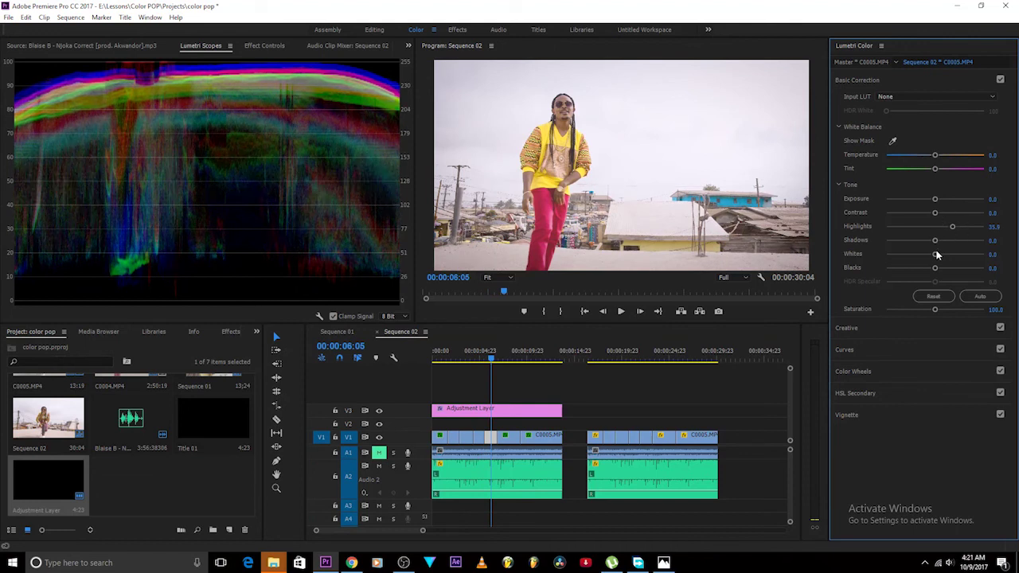
pyautogui.moveTo(934, 255); pyautogui.dragTo(928, 255)
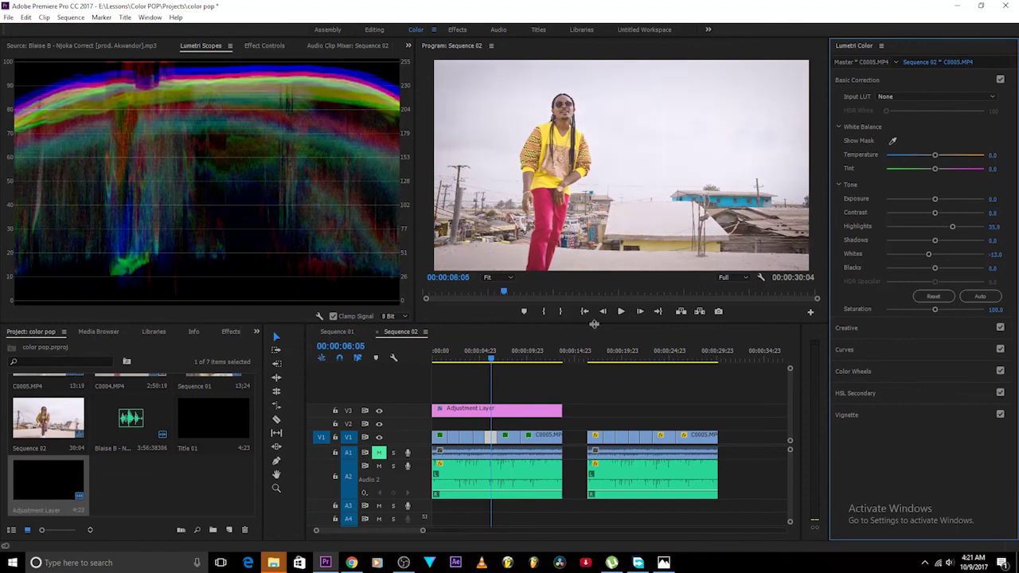
pyautogui.press('space')
pyautogui.press('space')
# - Go back to 00:00:05:05 and slightly lower the Whites of the C0004.MP4 clip there
pyautogui.click(488, 356)
pyautogui.moveTo(488, 355); pyautogui.dragTo(481, 360)
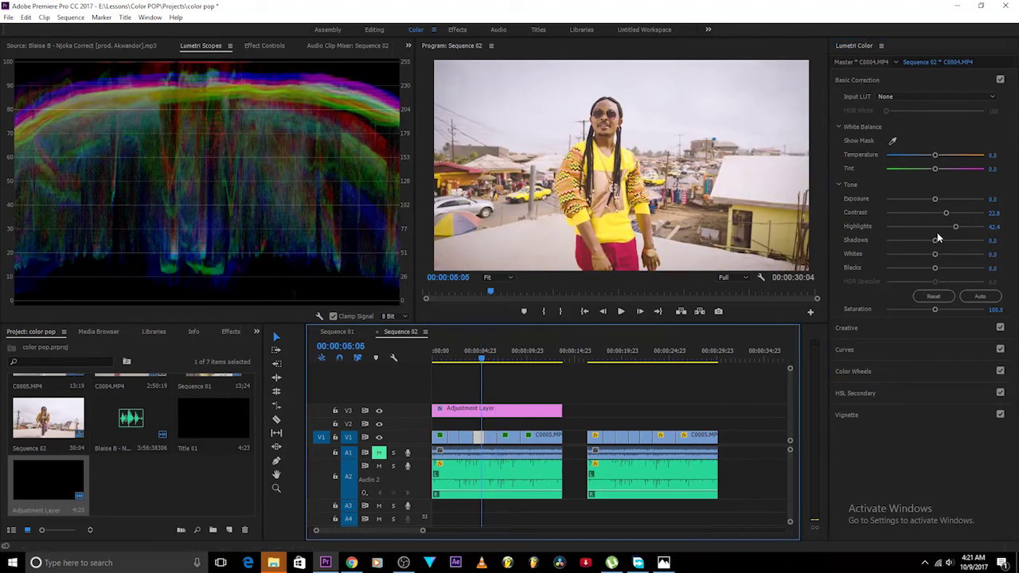
pyautogui.moveTo(935, 256); pyautogui.dragTo(928, 256)
# - Set the Whites of the C0005.MP4 clip at 00:00:03:14 to -19.6 and play the following clips to compare them
pyautogui.click(468, 356)
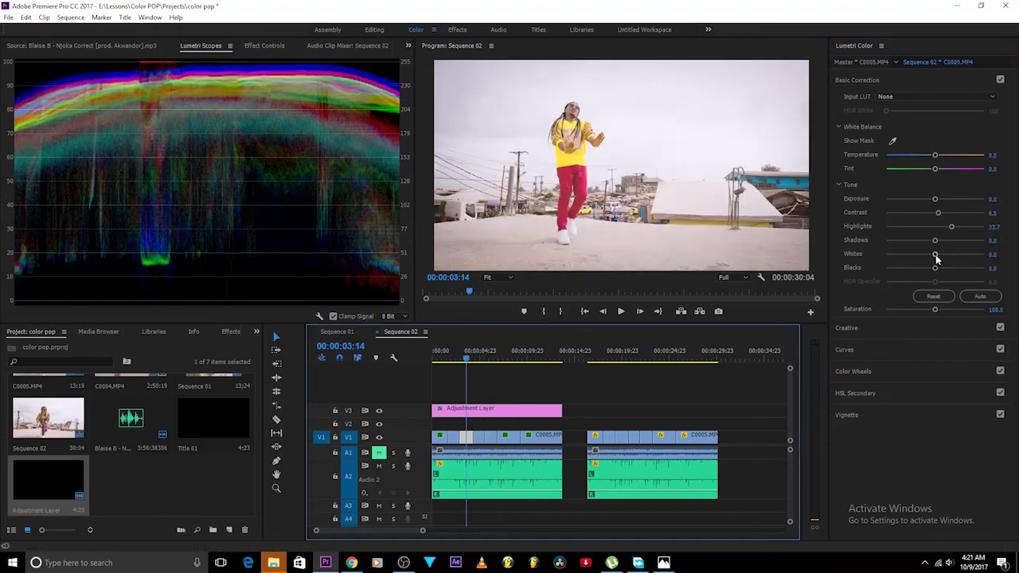
pyautogui.moveTo(935, 256); pyautogui.dragTo(925, 257)
pyautogui.press('space')
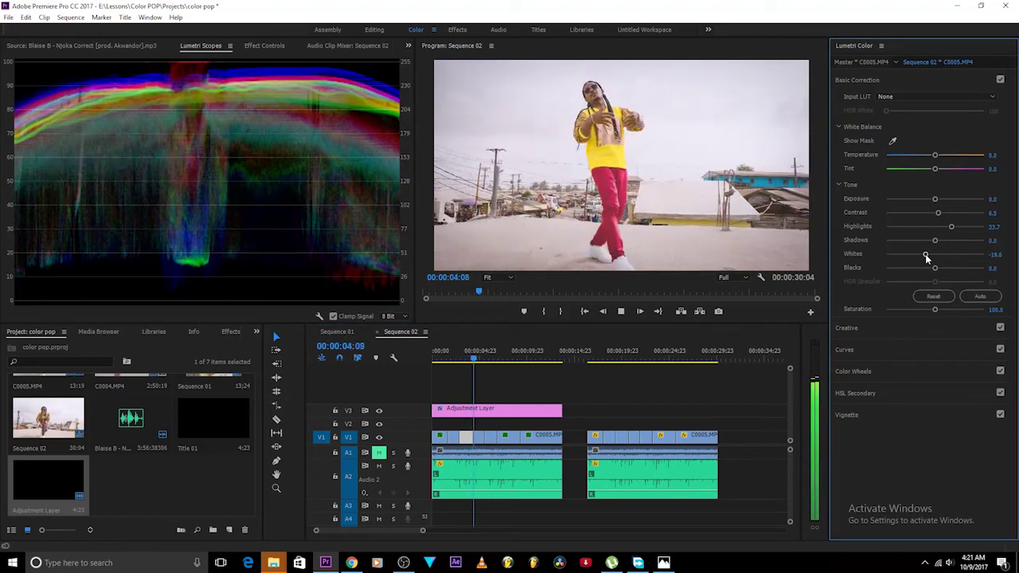
pyautogui.press('space')
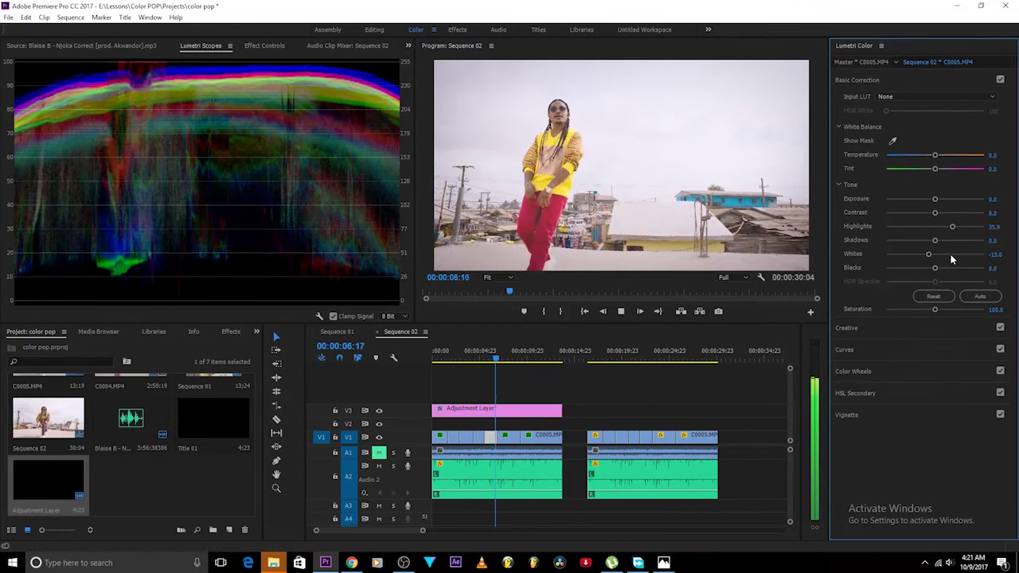
# - Adjust the Highlights and Whites of the C0004.MP4 clip at 00:00:07:15, and play through to the adjustment layer's end
pyautogui.press('space')
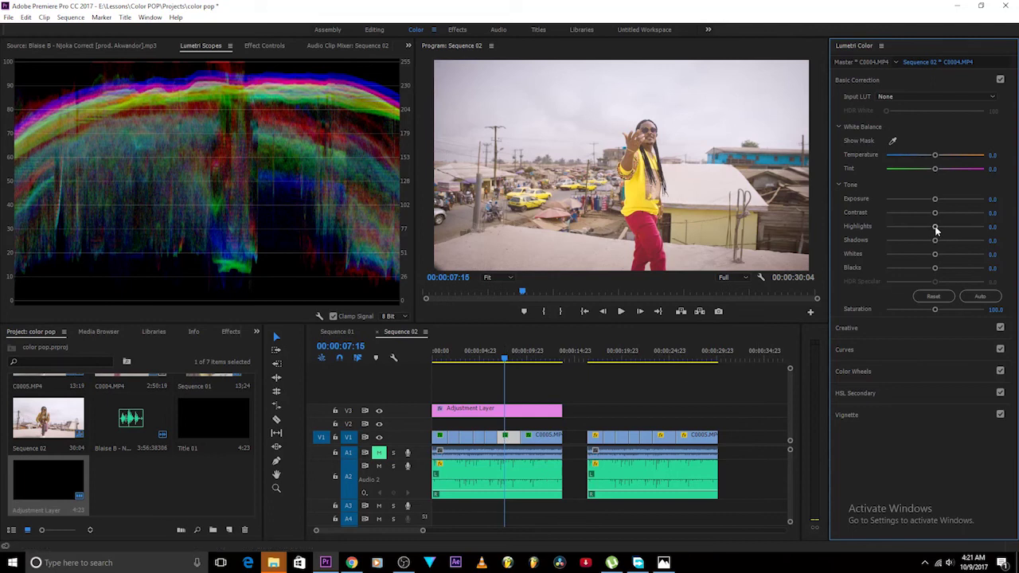
pyautogui.moveTo(936, 229); pyautogui.dragTo(930, 254)
pyautogui.press('space')
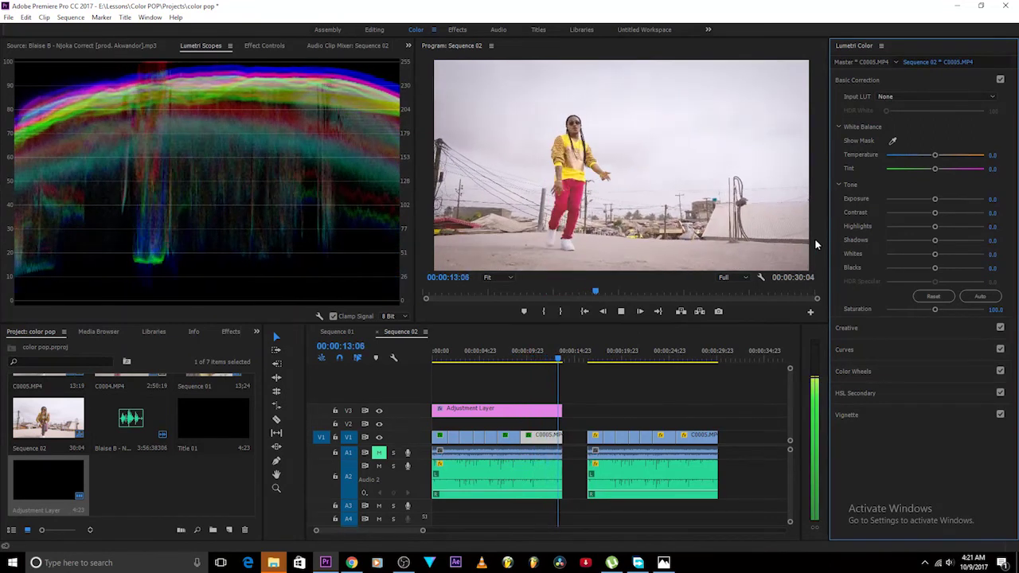
pyautogui.press('space')
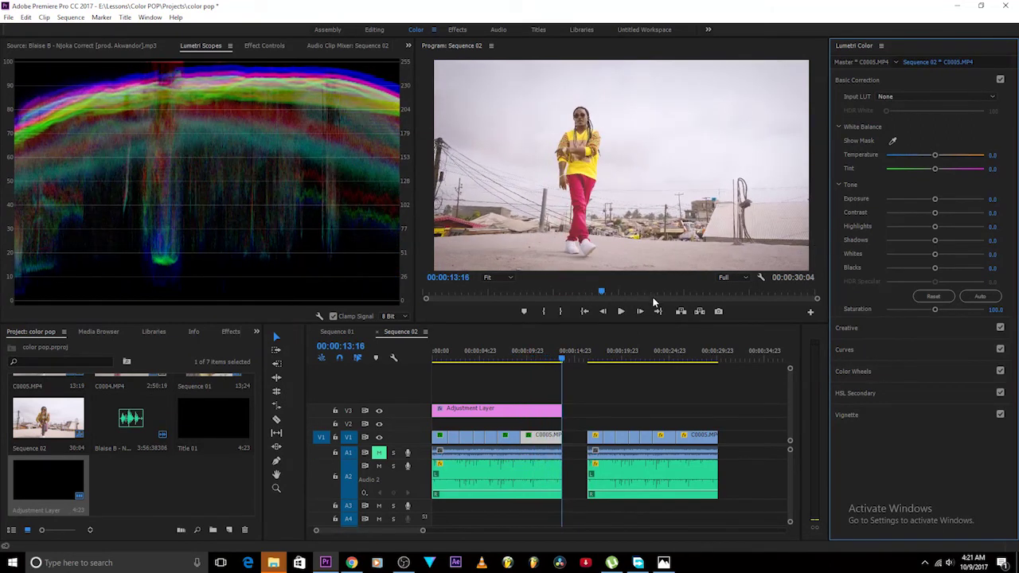